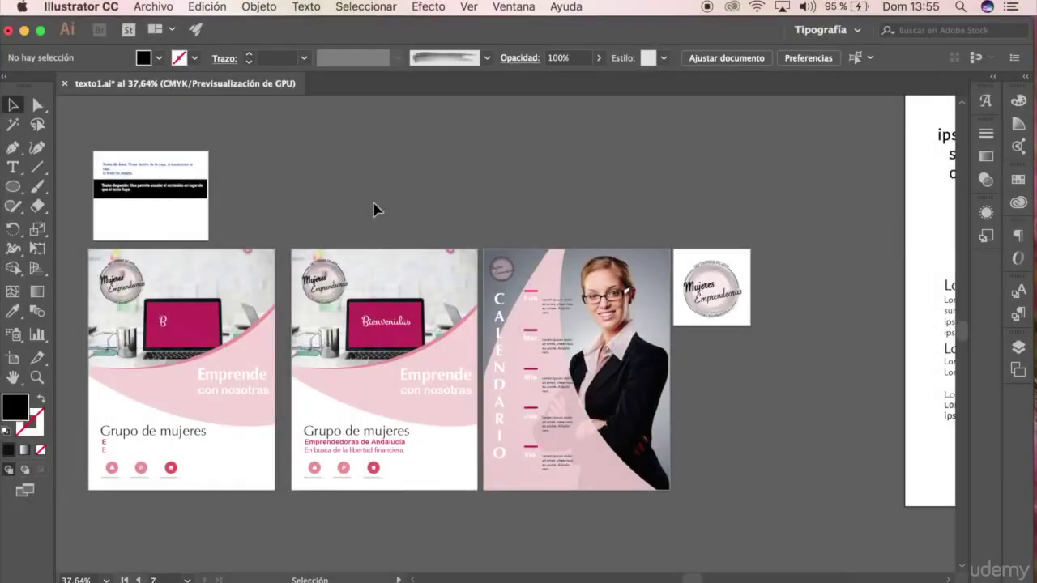
Fill the top-left black square on the right artboard with Lorem ipsum area type.
{"action": "scroll", "coordinate": [373, 210], "scroll_direction": "right", "scroll_amount": 5}
{"action": "scroll", "coordinate": [373, 210], "scroll_direction": "right", "scroll_amount": 4}
{"action": "scroll", "coordinate": [903, 370], "scroll_direction": "right", "scroll_amount": 3}
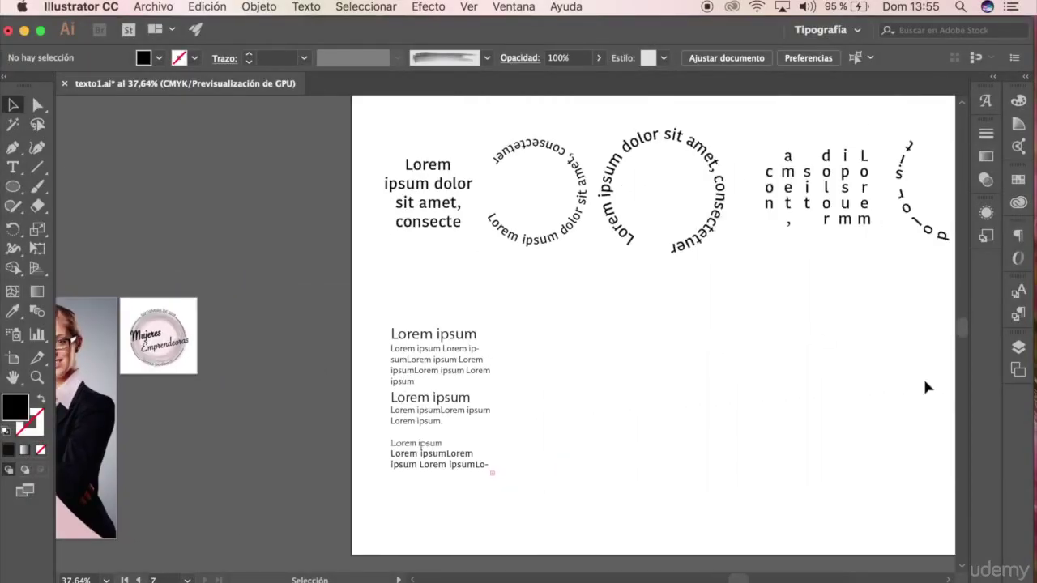
{"action": "scroll", "coordinate": [928, 387], "scroll_direction": "right", "scroll_amount": 2}
{"action": "scroll", "coordinate": [928, 387], "scroll_direction": "right", "scroll_amount": 3}
{"action": "scroll", "coordinate": [928, 387], "scroll_direction": "right", "scroll_amount": 1}
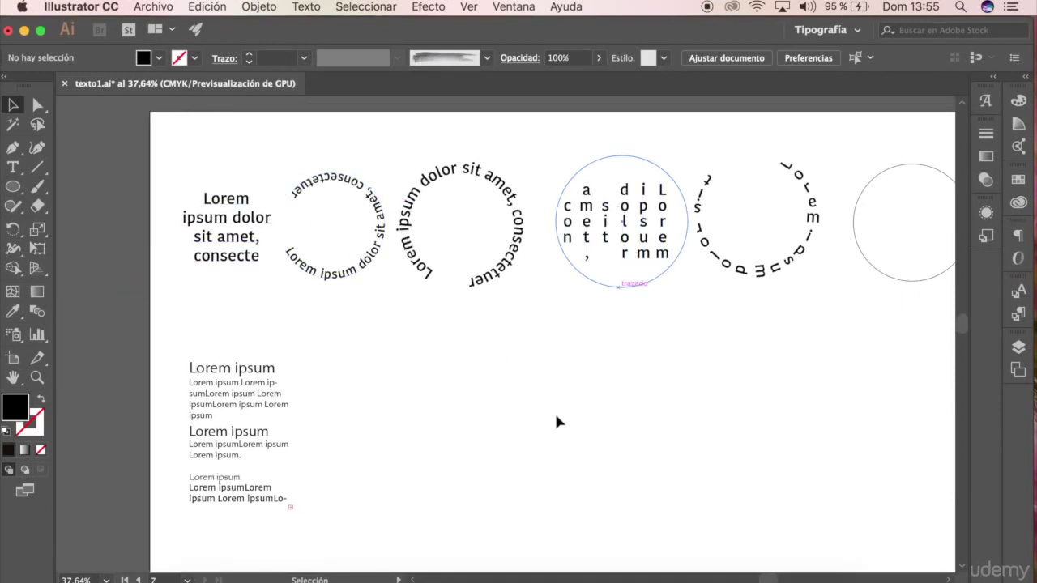
{"action": "scroll", "coordinate": [523, 464], "scroll_direction": "down", "scroll_amount": 3}
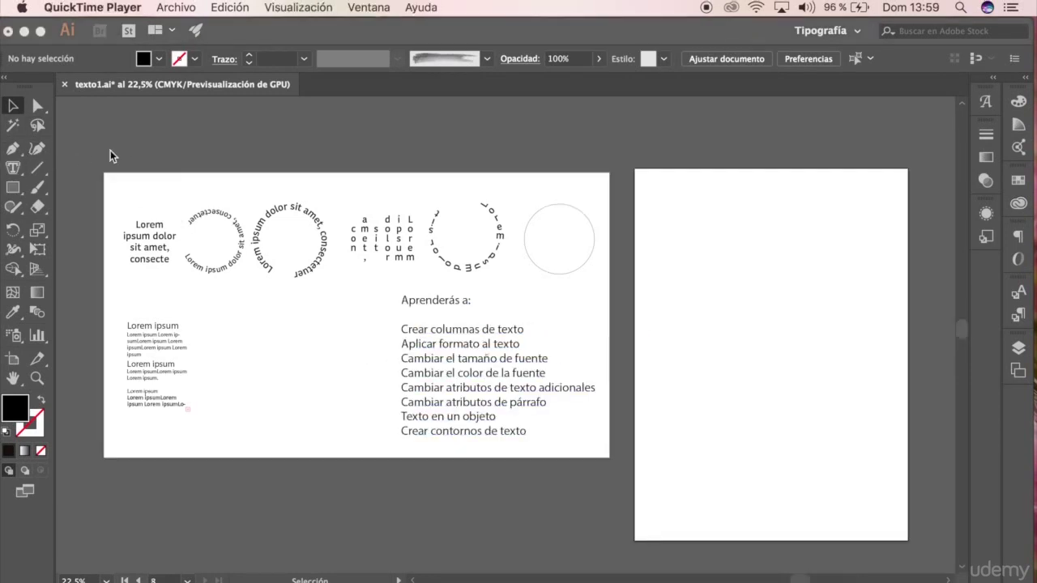
{"action": "left_click", "coordinate": [681, 227]}
{"action": "scroll", "coordinate": [659, 169], "scroll_direction": "up", "scroll_amount": 2}
{"action": "scroll", "coordinate": [837, 193], "scroll_direction": "down", "scroll_amount": 2}
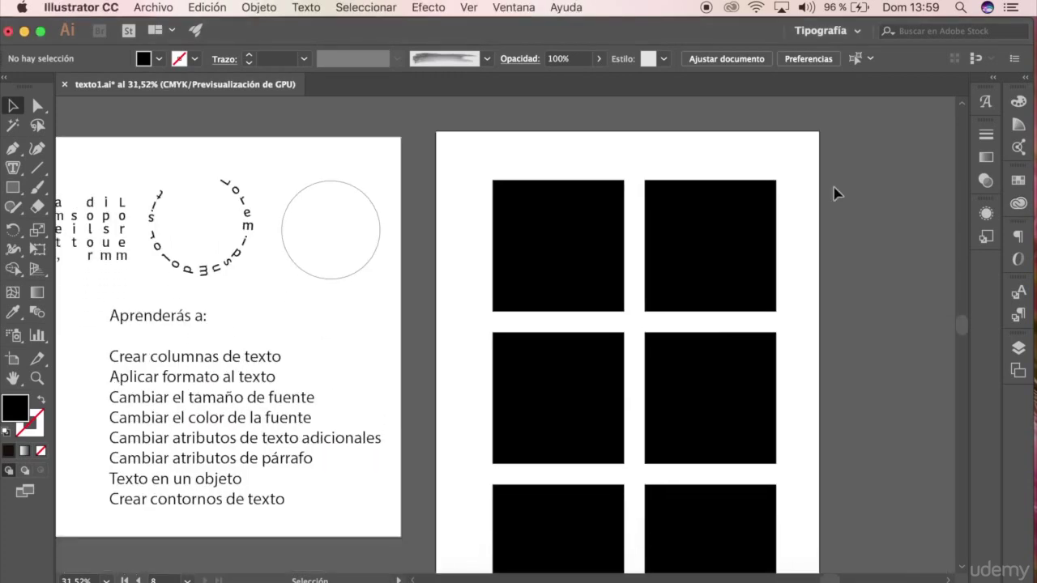
{"action": "left_click_drag", "start_coordinate": [13, 168], "coordinate": [142, 192]}
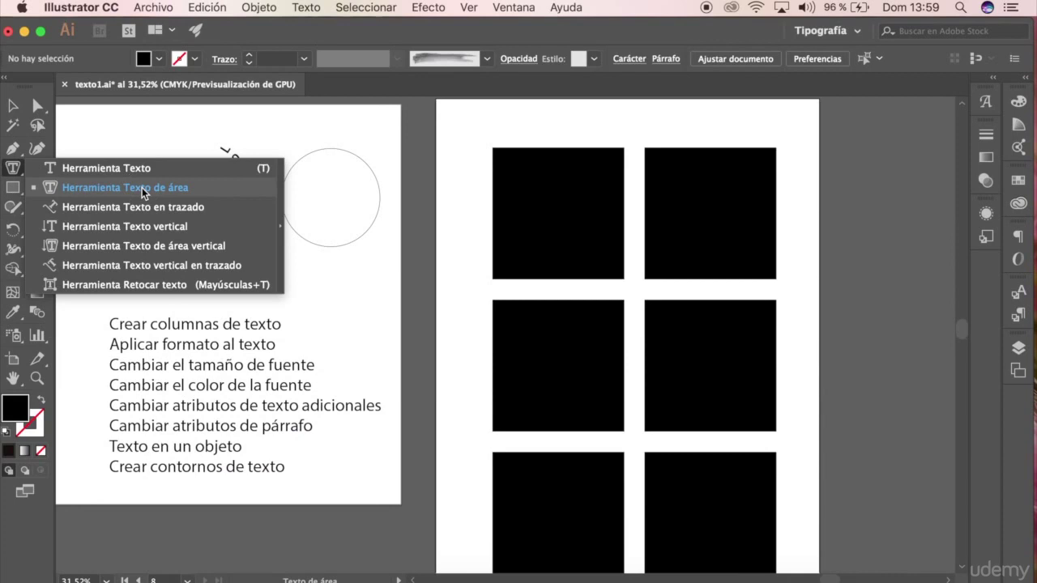
{"action": "left_click", "coordinate": [141, 192]}
{"action": "left_click", "coordinate": [511, 153]}
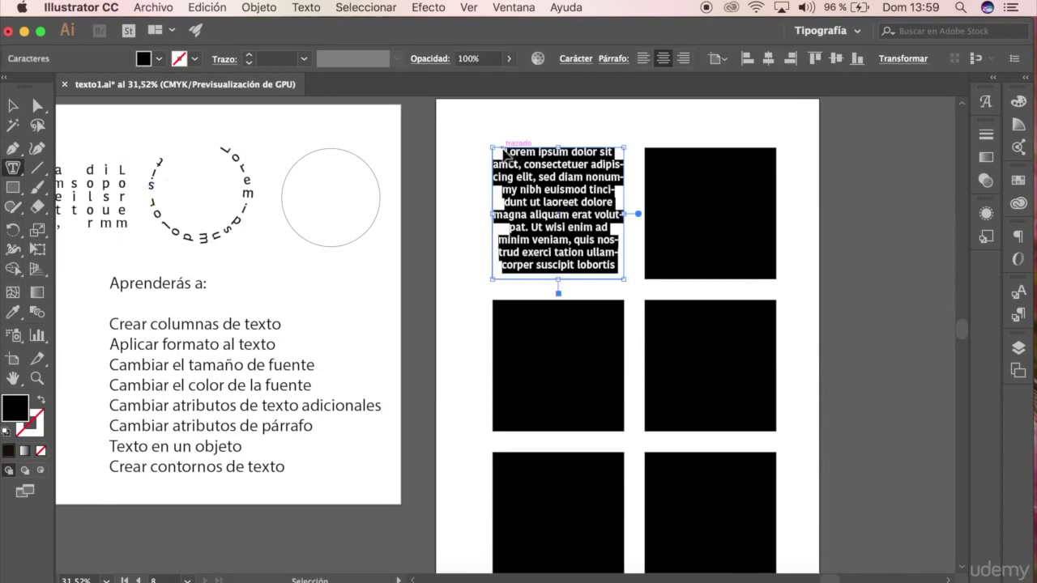
Left-align the placeholder paragraph, then fill the top-right black square with text too.
{"action": "mouse_move", "coordinate": [504, 152]}
{"action": "left_mouse_down"}
{"action": "mouse_move", "coordinate": [581, 179]}
{"action": "mouse_move", "coordinate": [626, 280]}
{"action": "left_mouse_up"}
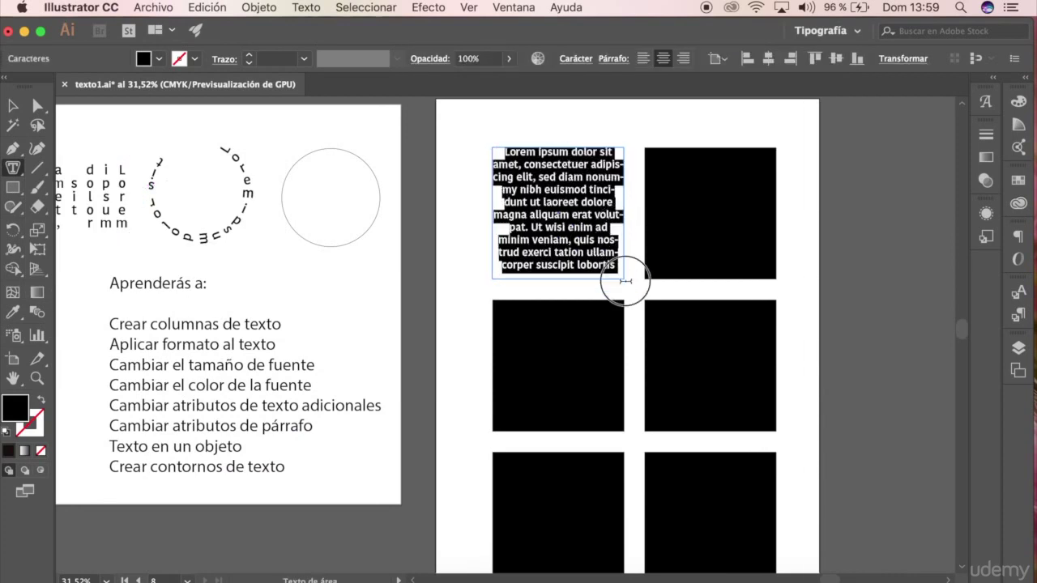
{"action": "left_click", "coordinate": [642, 62]}
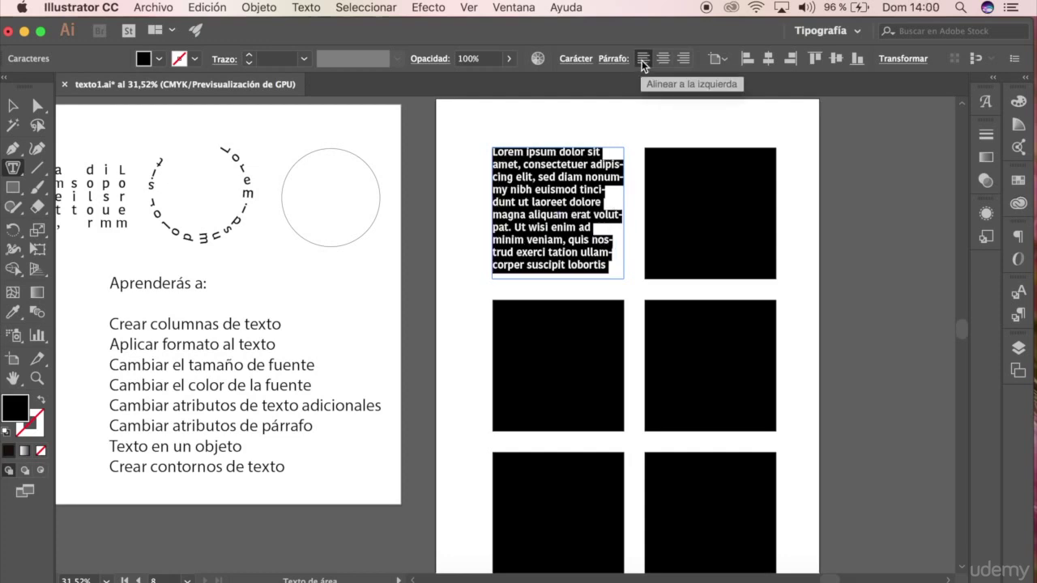
{"action": "left_click", "coordinate": [14, 168]}
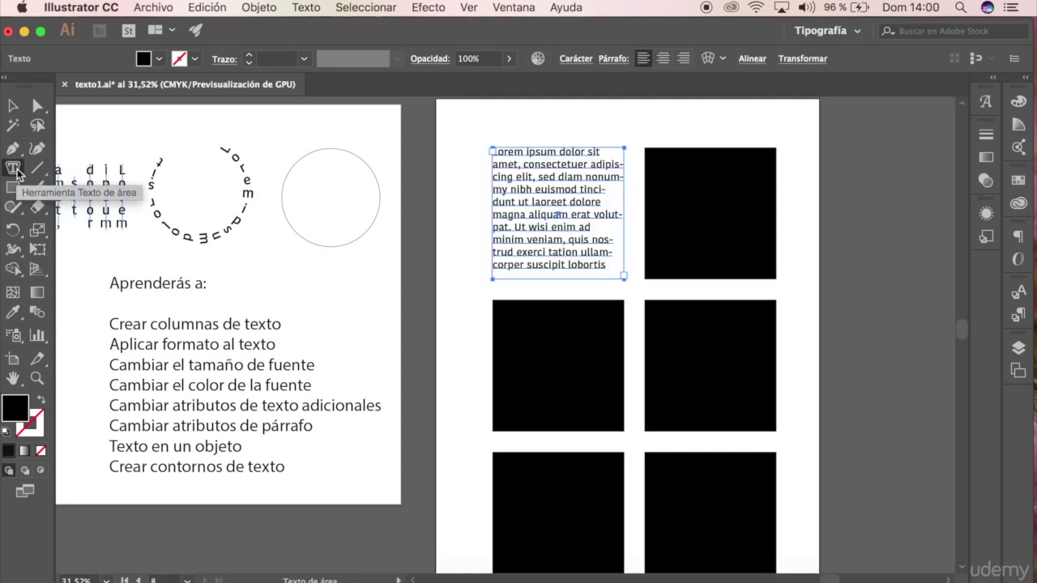
{"action": "left_click", "coordinate": [665, 155]}
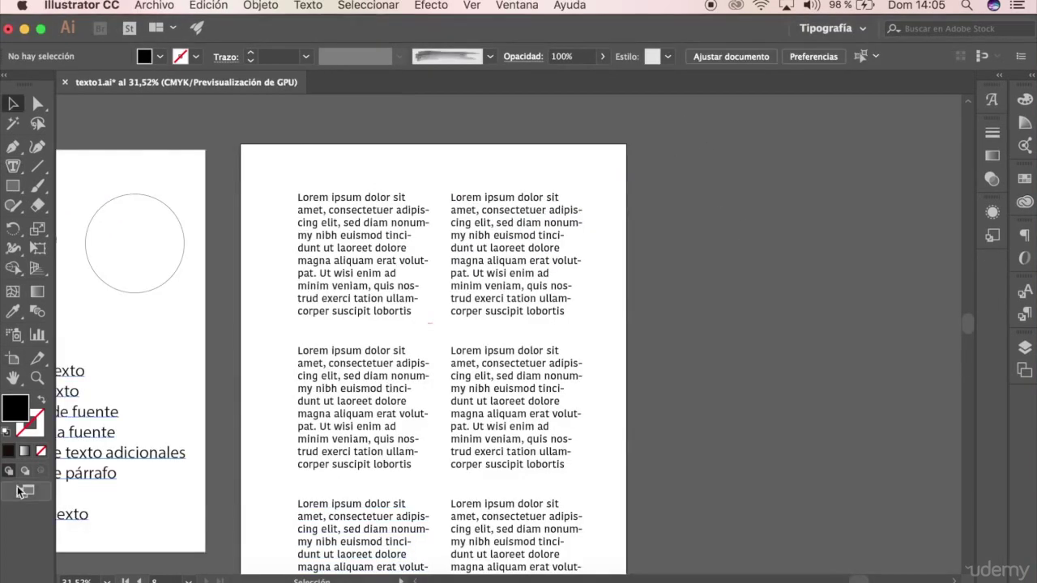
Draw a new artboard to the right of the text-block page.
{"action": "key", "text": "shift+o"}
{"action": "scroll", "coordinate": [656, 375], "scroll_direction": "right", "scroll_amount": 3}
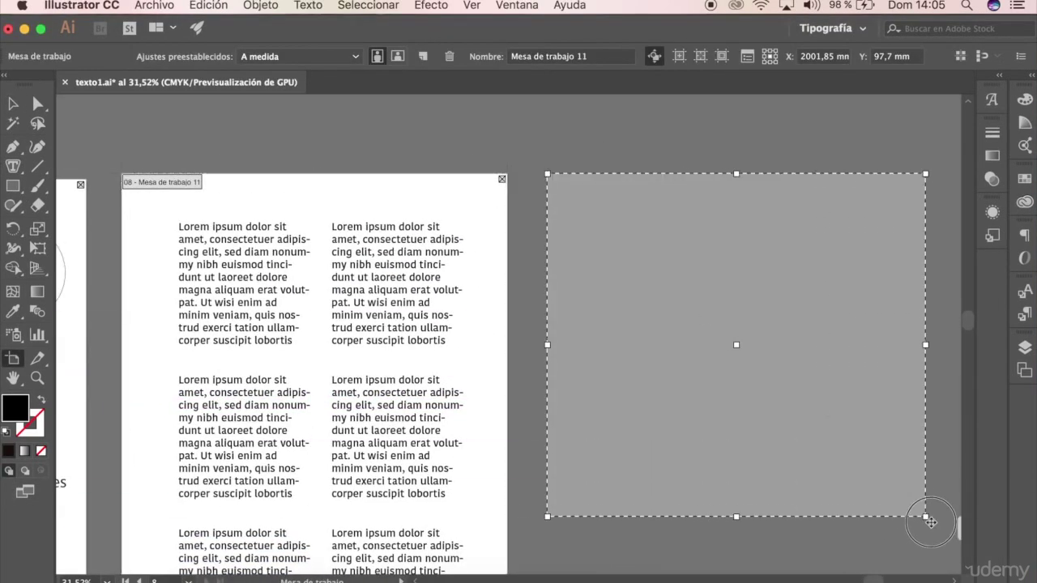
{"action": "left_click_drag", "start_coordinate": [547, 174], "coordinate": [932, 522]}
{"action": "left_click", "coordinate": [13, 104]}
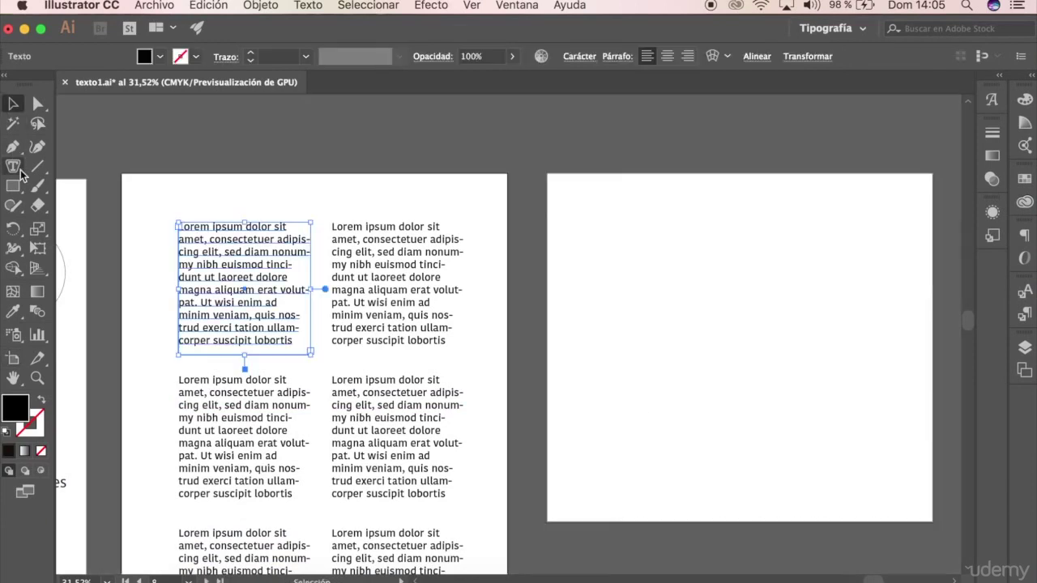
Alt-drag a copy of the first Lorem ipsum text frame onto the new artboard.
{"action": "left_click_drag", "start_coordinate": [12, 164], "coordinate": [49, 167]}
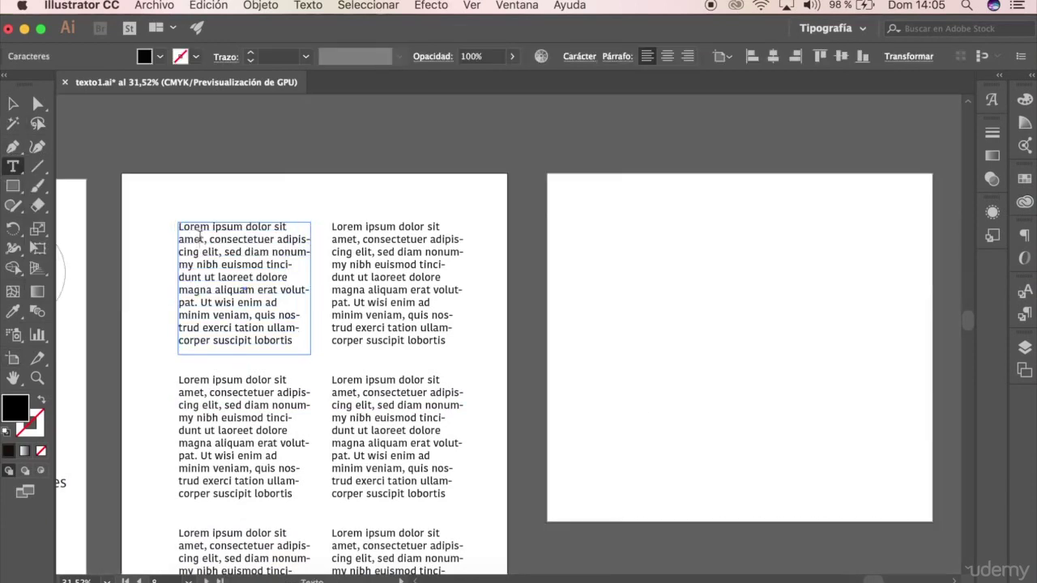
{"action": "triple_click", "coordinate": [200, 235]}
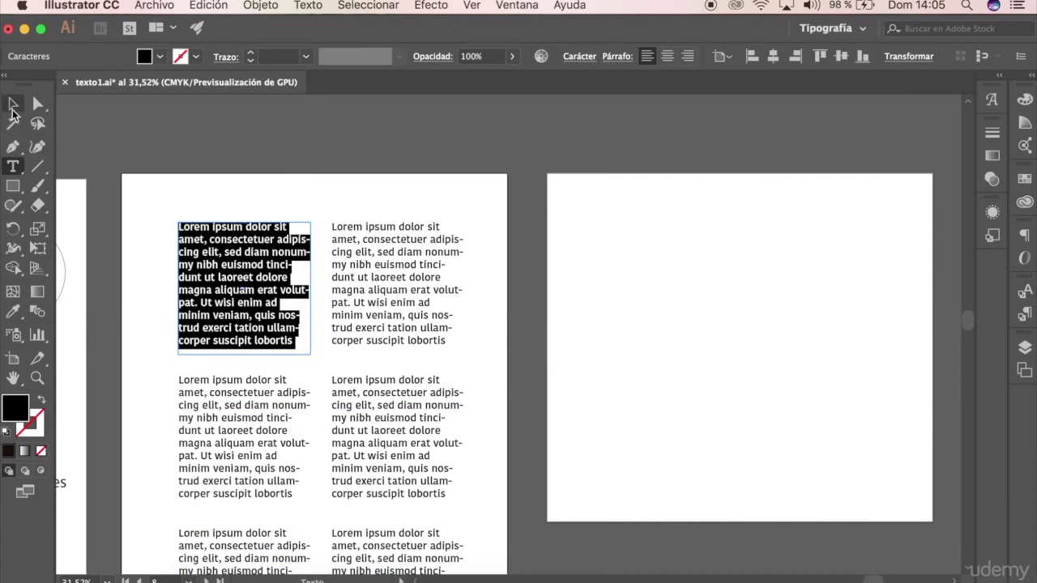
{"action": "left_click", "coordinate": [12, 104]}
{"action": "mouse_move", "coordinate": [215, 248]}
{"action": "left_mouse_down"}
{"action": "mouse_move", "coordinate": [615, 223]}
{"action": "mouse_move", "coordinate": [713, 318]}
{"action": "left_mouse_up"}
{"action": "left_click", "coordinate": [12, 166]}
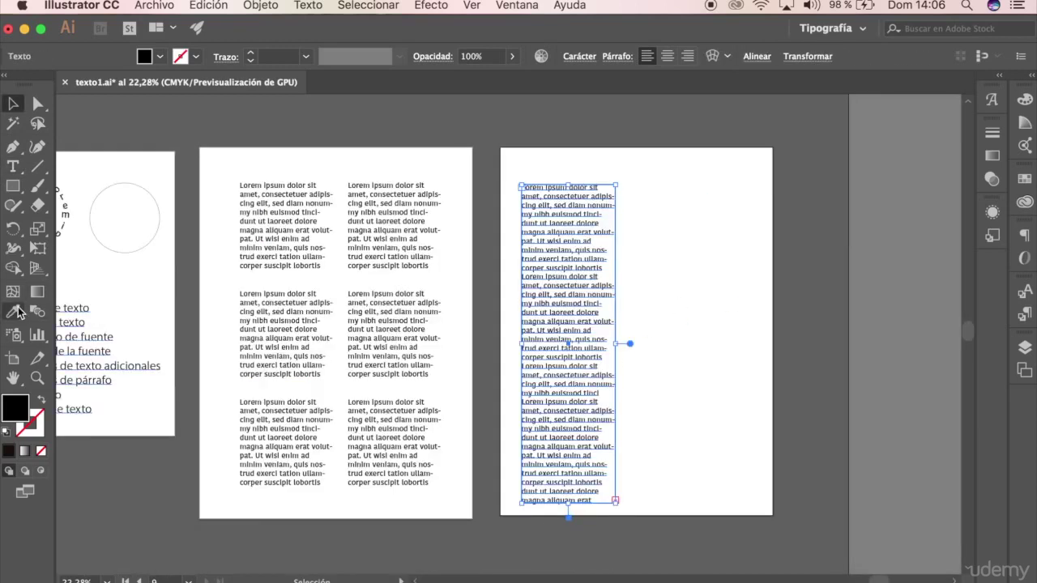
{"action": "key", "text": "shift+o"}
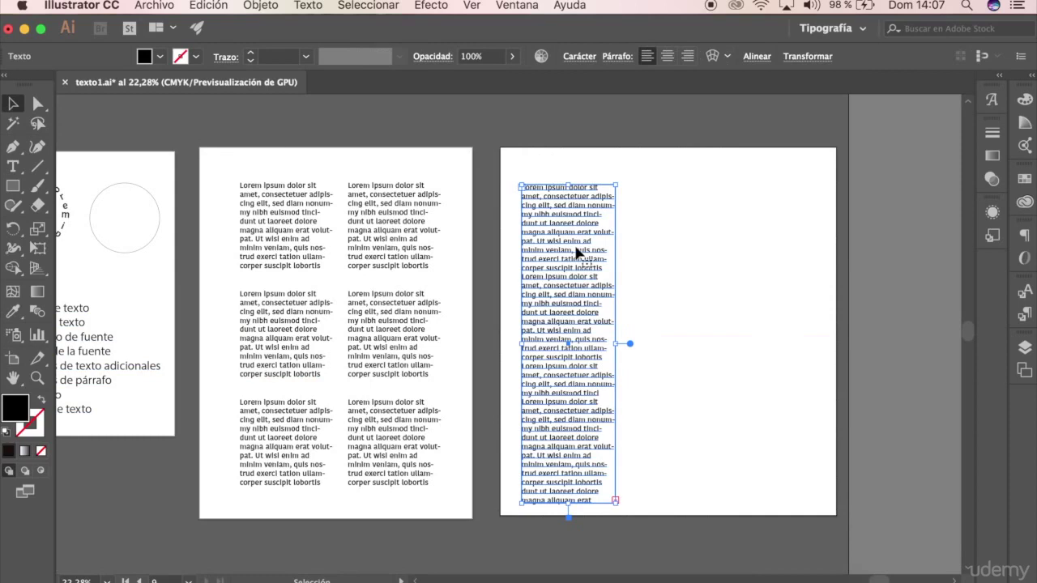
Give the Lorem ipsum frame 3 columns in Area Type Options and widen it across the artboard.
{"action": "left_click", "coordinate": [13, 166]}
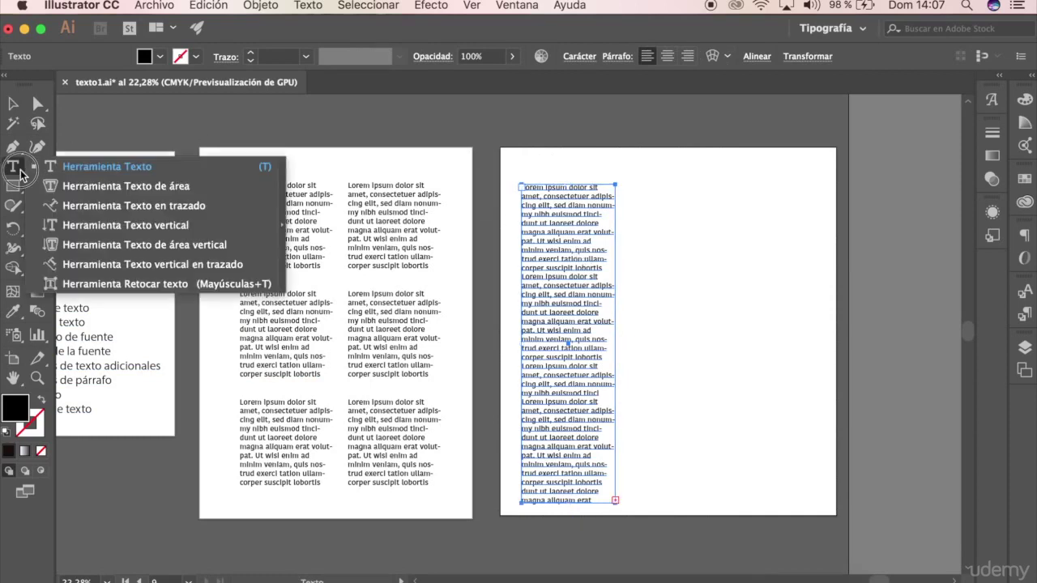
{"action": "left_click", "coordinate": [63, 191]}
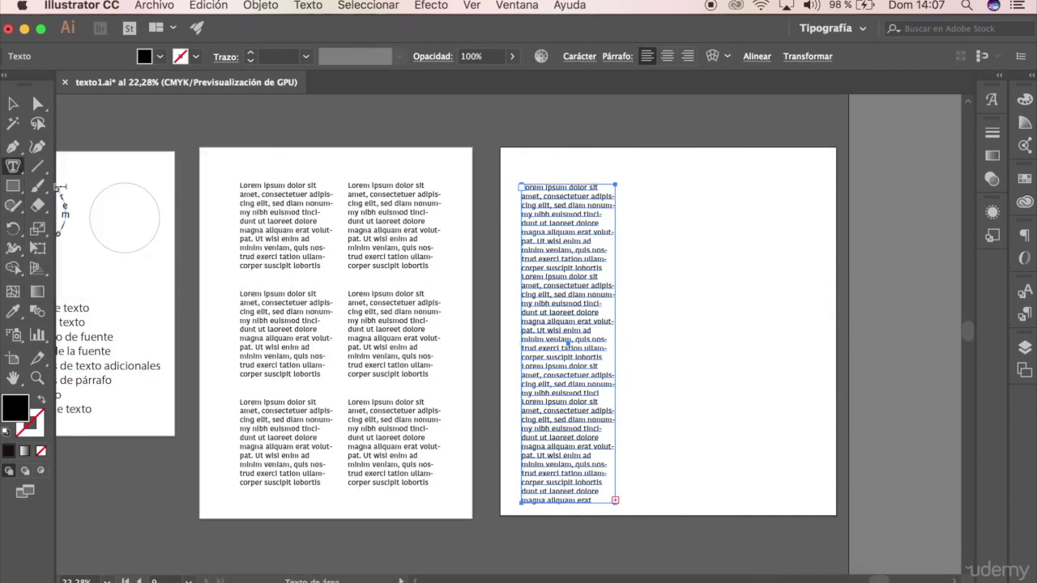
{"action": "double_click", "coordinate": [14, 169]}
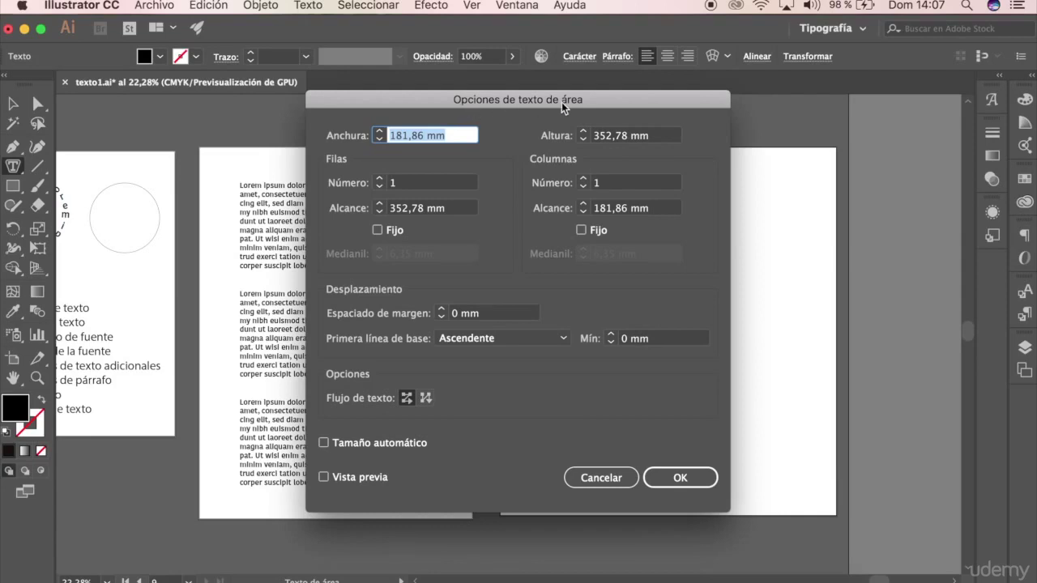
{"action": "left_click", "coordinate": [583, 178]}
{"action": "left_click", "coordinate": [583, 178]}
{"action": "key", "text": "Return"}
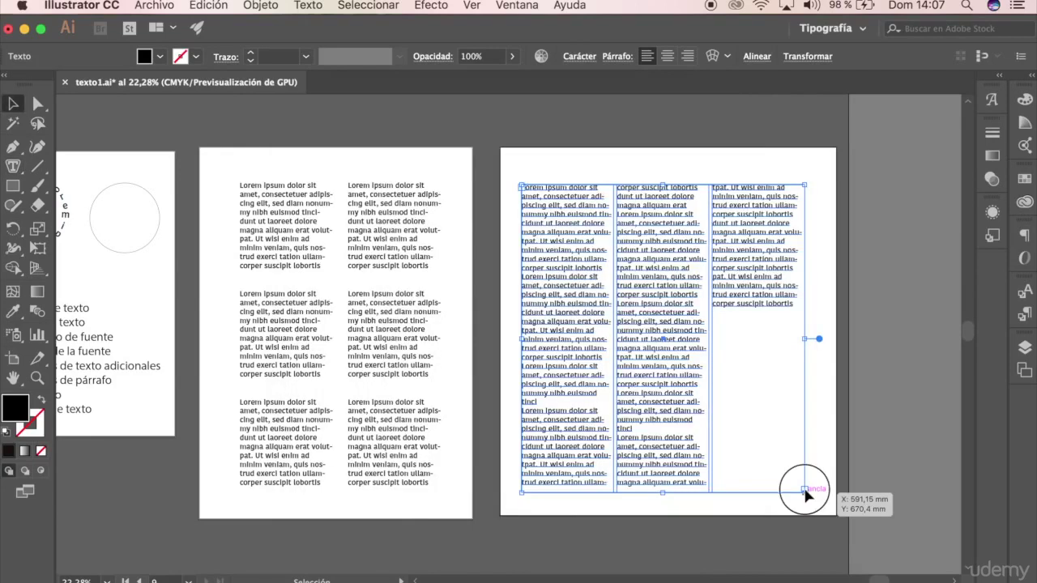
{"action": "left_click_drag", "start_coordinate": [805, 491], "coordinate": [816, 494]}
{"action": "left_click", "coordinate": [685, 157]}
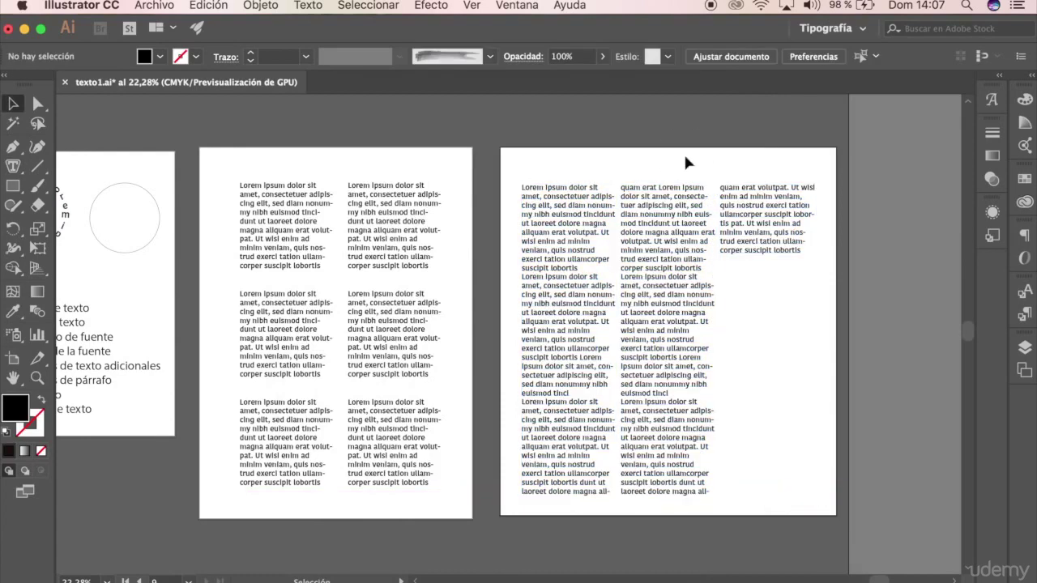
Select all the column text in the Paragraph panel, undoing a trial full justification.
{"action": "scroll", "coordinate": [606, 248], "scroll_direction": "up", "scroll_amount": 1}
{"action": "scroll", "coordinate": [607, 253], "scroll_direction": "up", "scroll_amount": 1}
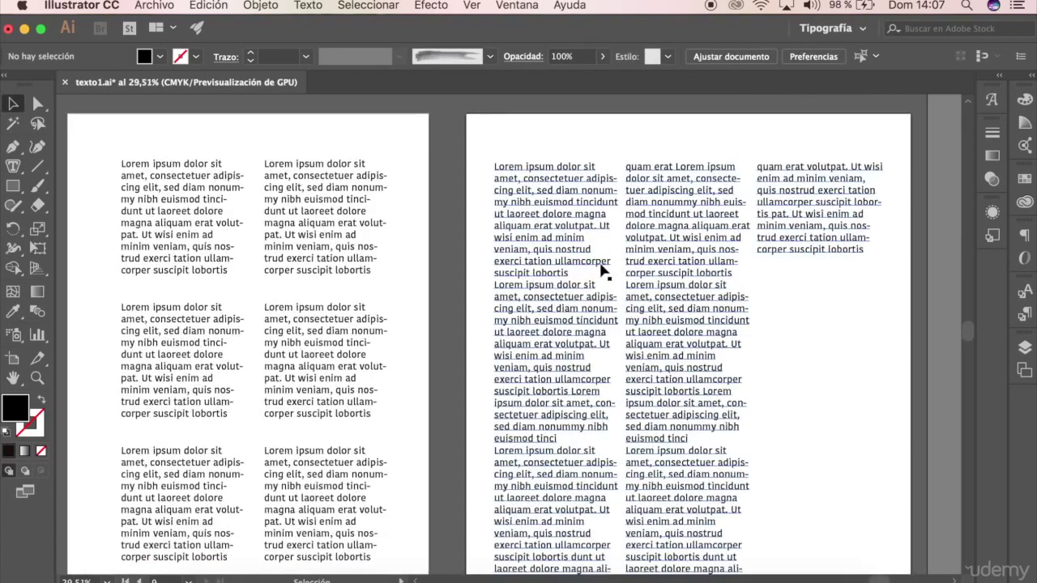
{"action": "left_click", "coordinate": [562, 256]}
{"action": "double_click", "coordinate": [562, 259]}
{"action": "key", "text": "super+a"}
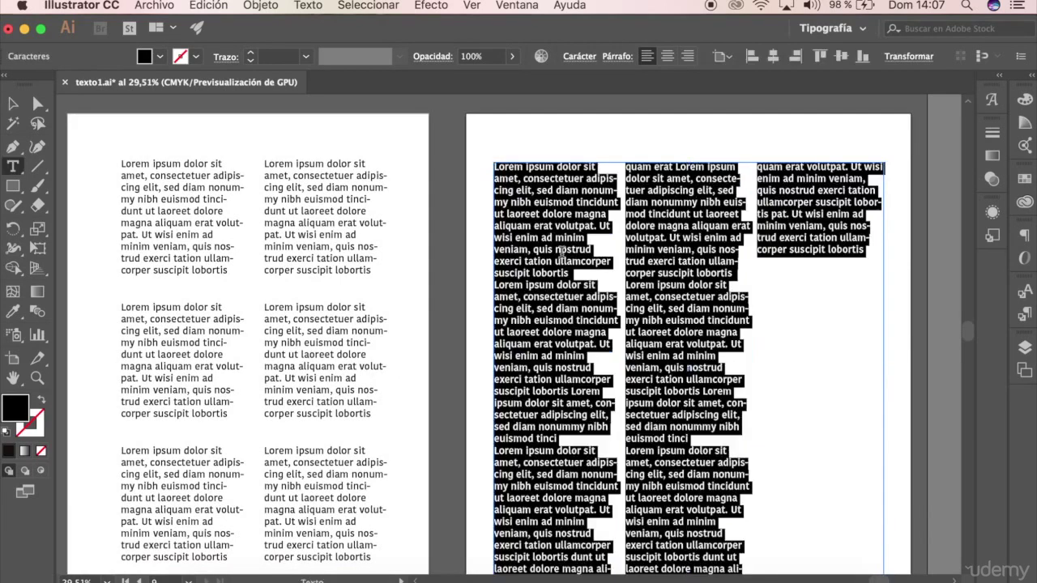
{"action": "left_click", "coordinate": [617, 57]}
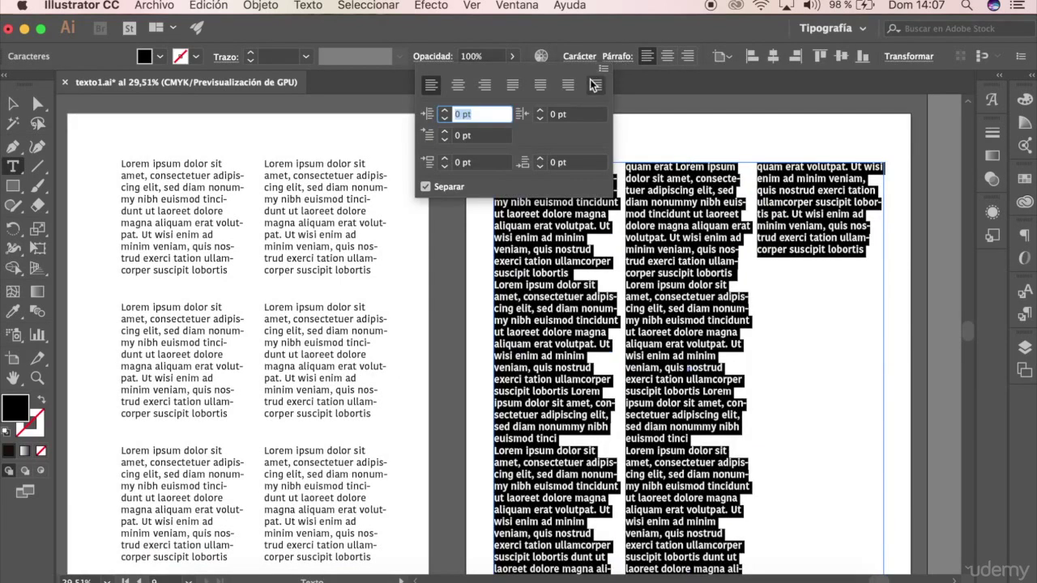
{"action": "left_click", "coordinate": [595, 85]}
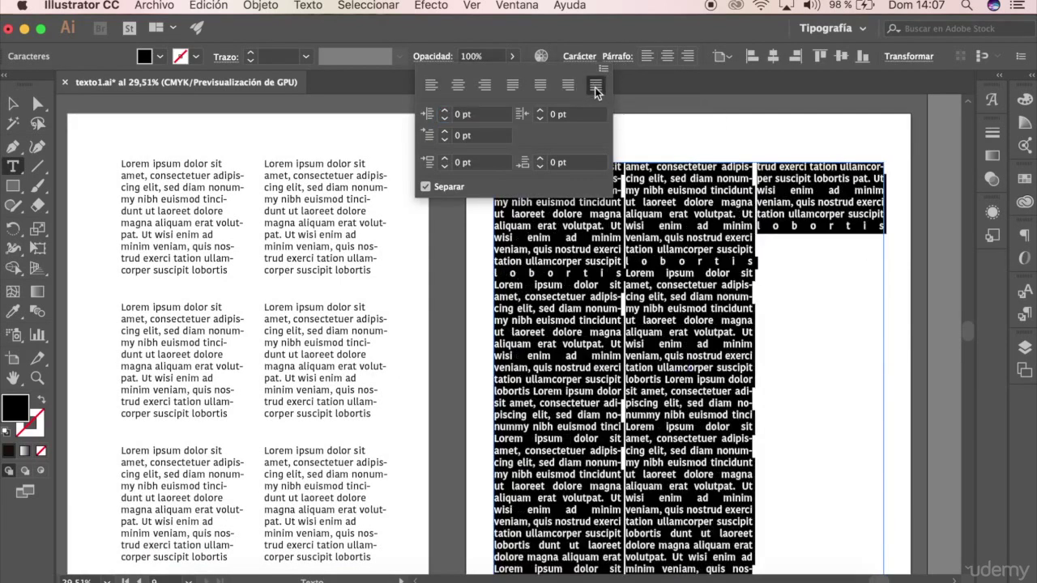
{"action": "key", "text": "super+z"}
Add space before paragraphs, a first-line indent, and 20 pt left and right indents.
{"action": "left_click", "coordinate": [444, 159]}
{"action": "left_click", "coordinate": [445, 158]}
{"action": "left_click", "coordinate": [445, 159]}
{"action": "left_click", "coordinate": [445, 159]}
{"action": "left_click", "coordinate": [445, 159]}
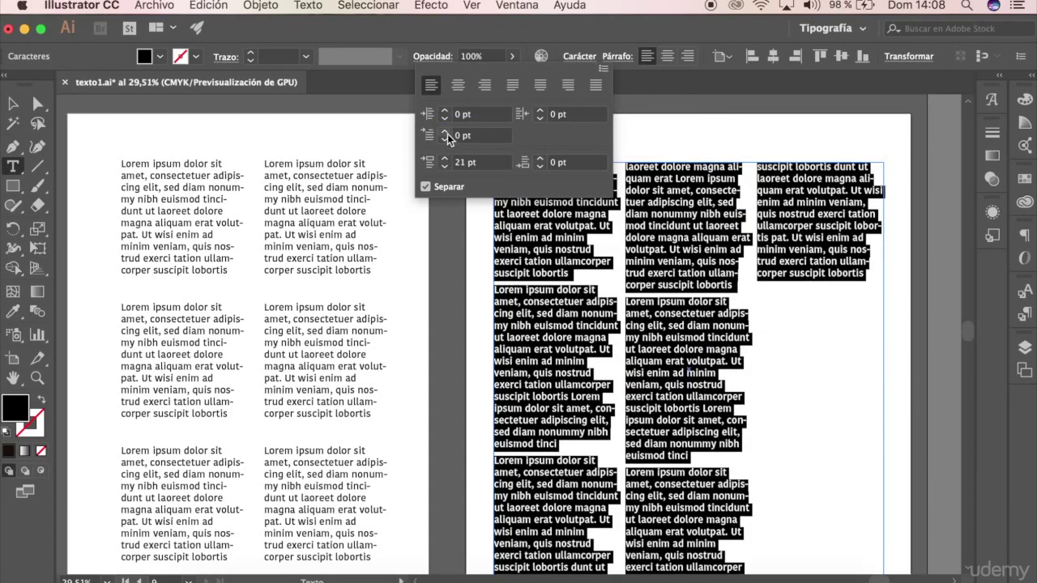
{"action": "left_click", "coordinate": [445, 132]}
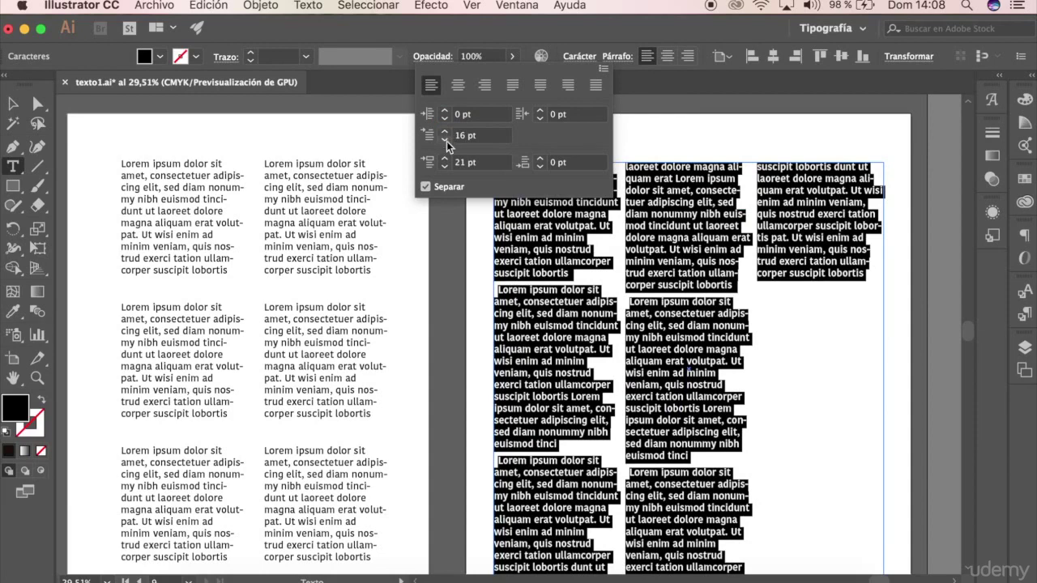
{"action": "left_click", "coordinate": [444, 111]}
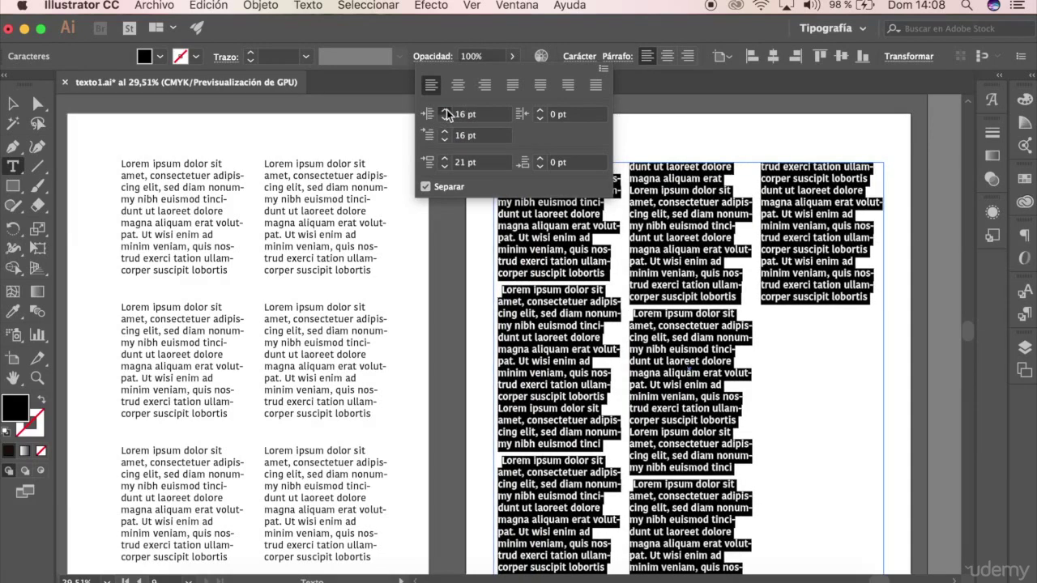
{"action": "left_click", "coordinate": [541, 112]}
{"action": "left_click", "coordinate": [542, 112]}
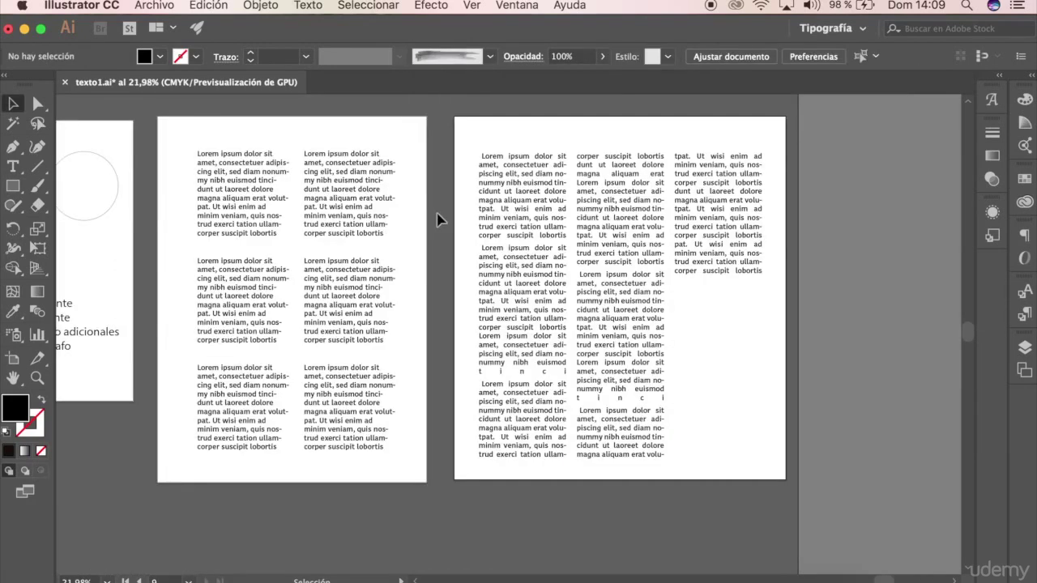
Justify the column text with the last line aligned left.
{"action": "double_click", "coordinate": [540, 418]}
{"action": "scroll", "coordinate": [573, 405], "scroll_direction": "up", "scroll_amount": 3}
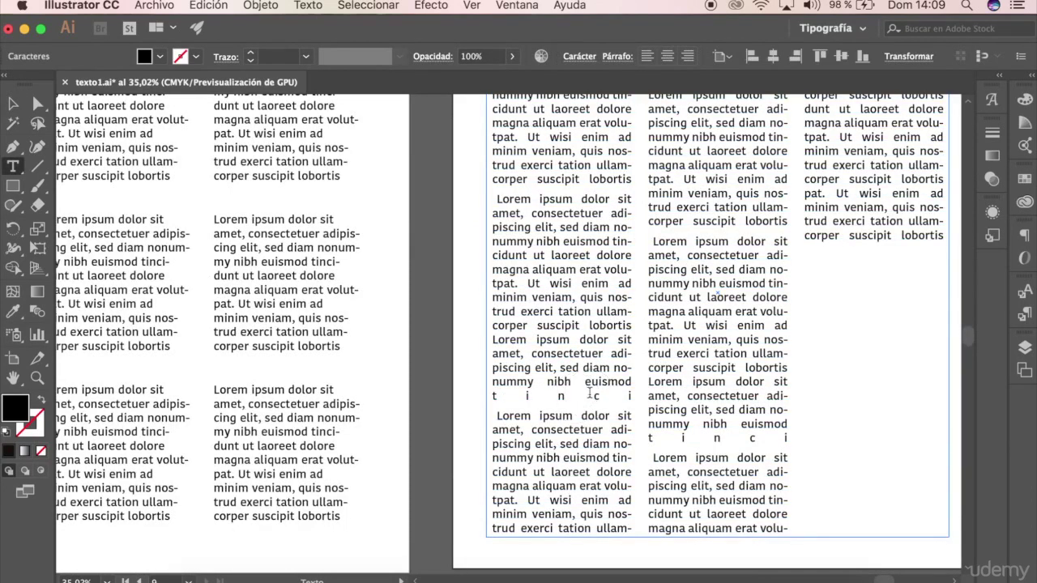
{"action": "left_click", "coordinate": [617, 56]}
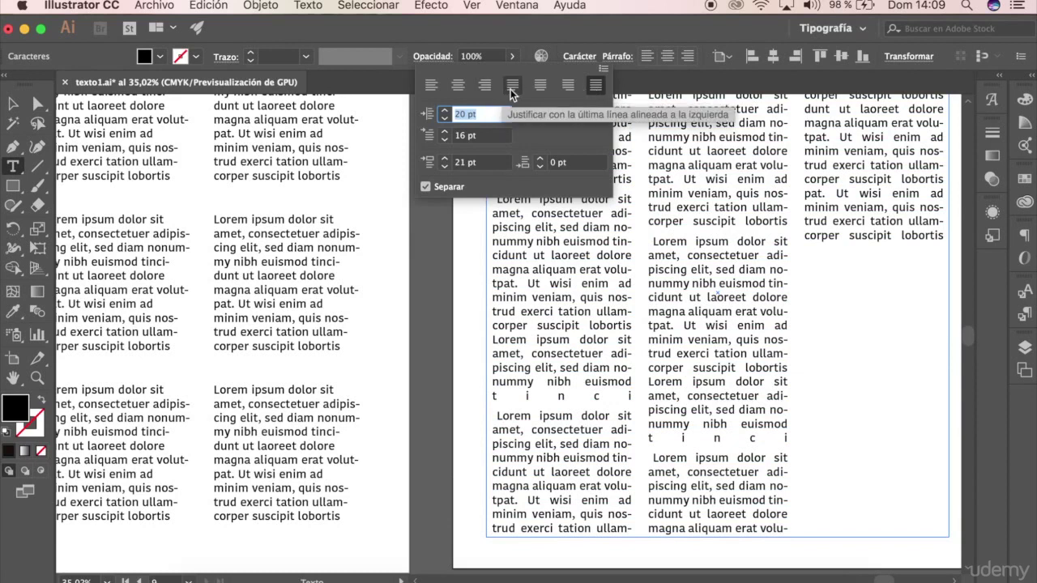
{"action": "left_click", "coordinate": [510, 85]}
{"action": "key", "text": "super+a"}
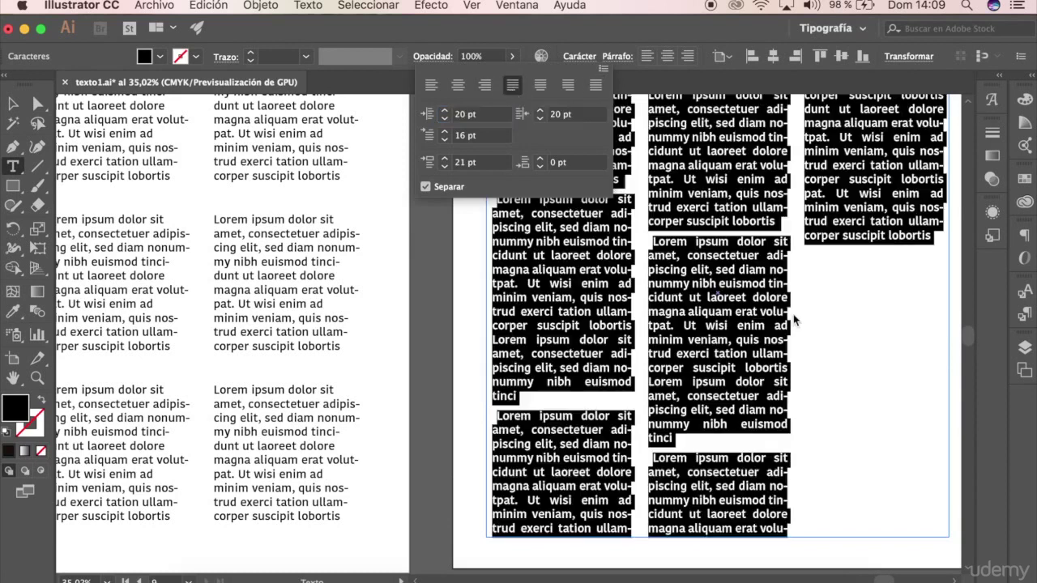
{"action": "left_click", "coordinate": [804, 327]}
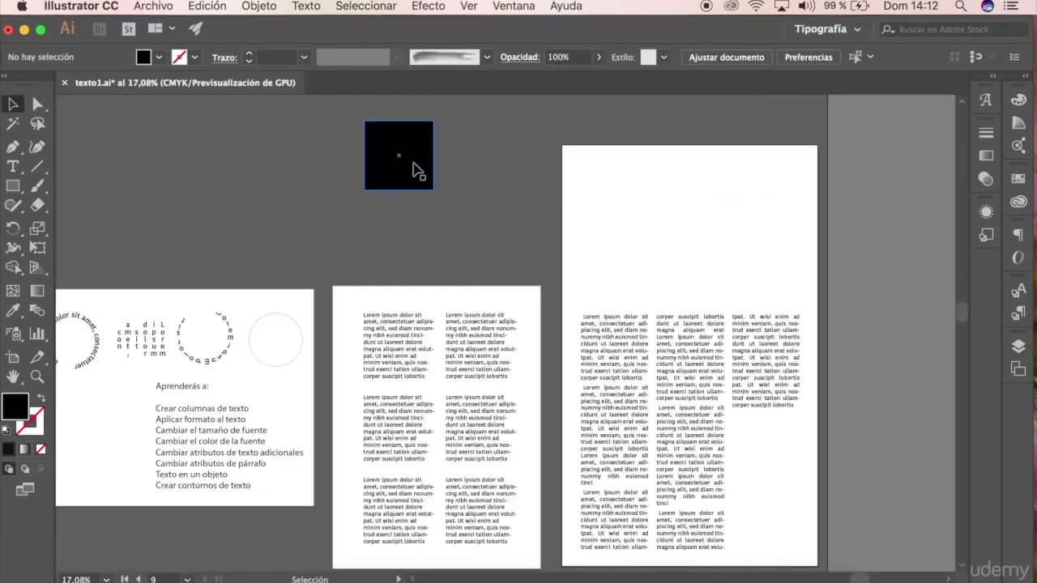
Move the black square to the top of the three-column page.
{"action": "mouse_move", "coordinate": [416, 168]}
{"action": "left_mouse_down"}
{"action": "mouse_move", "coordinate": [638, 223]}
{"action": "mouse_move", "coordinate": [619, 200]}
{"action": "left_mouse_up"}
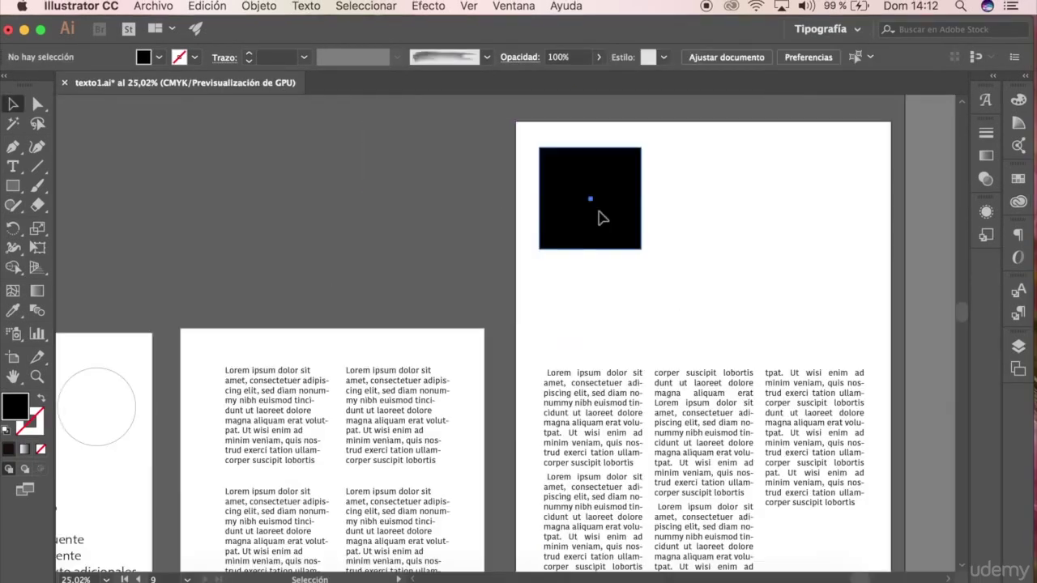
{"action": "left_click", "coordinate": [597, 210]}
{"action": "scroll", "coordinate": [701, 217], "scroll_direction": "up", "scroll_amount": 2}
{"action": "left_click", "coordinate": [669, 215]}
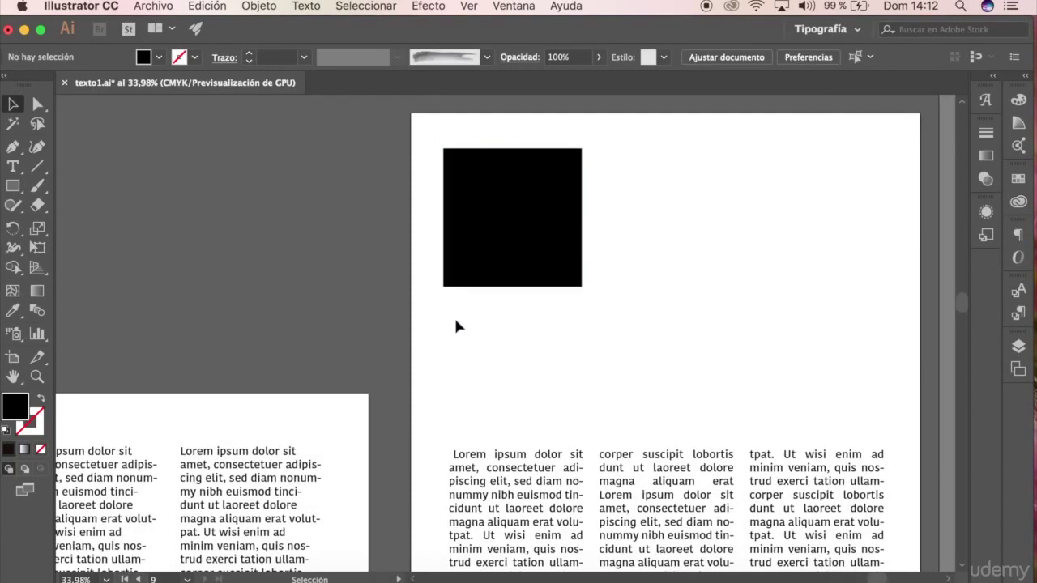
Draw an L-shaped outline around the square with the Pen tool.
{"action": "left_click", "coordinate": [12, 146]}
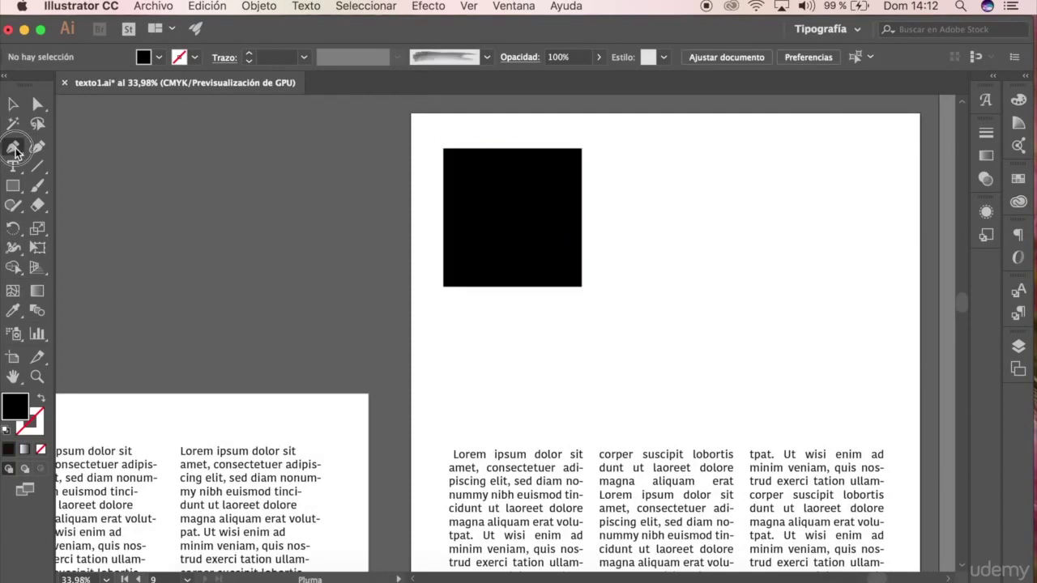
{"action": "left_click", "coordinate": [593, 149]}
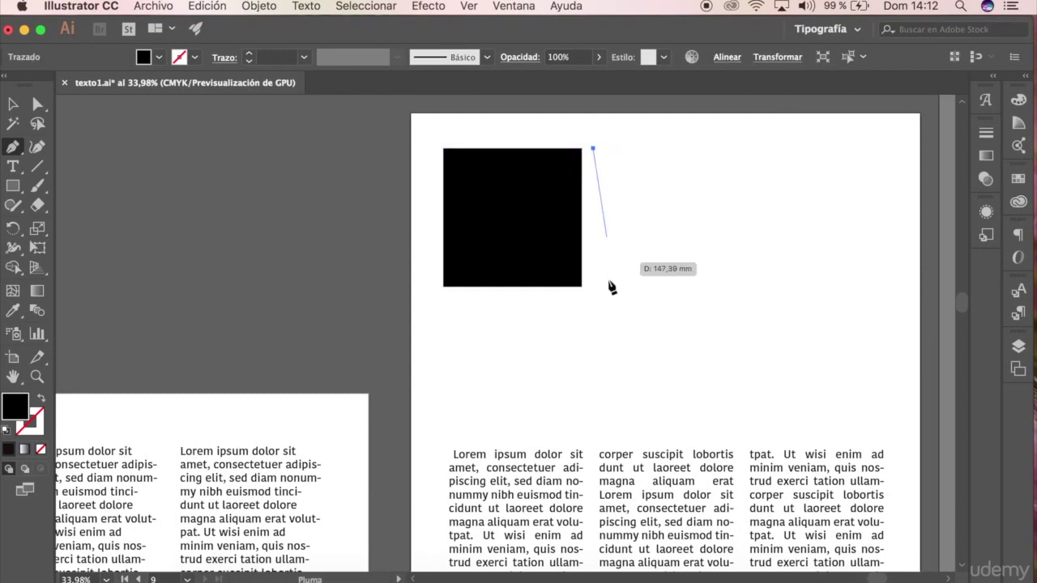
{"action": "left_click", "coordinate": [593, 311]}
{"action": "left_click", "coordinate": [443, 311]}
{"action": "left_click", "coordinate": [443, 435]}
{"action": "left_click", "coordinate": [883, 435]}
{"action": "left_click", "coordinate": [883, 148]}
{"action": "left_click", "coordinate": [593, 149]}
{"action": "left_click", "coordinate": [40, 400]}
Fill the L-shaped outline with Lorem ipsum area type.
{"action": "left_click", "coordinate": [13, 166]}
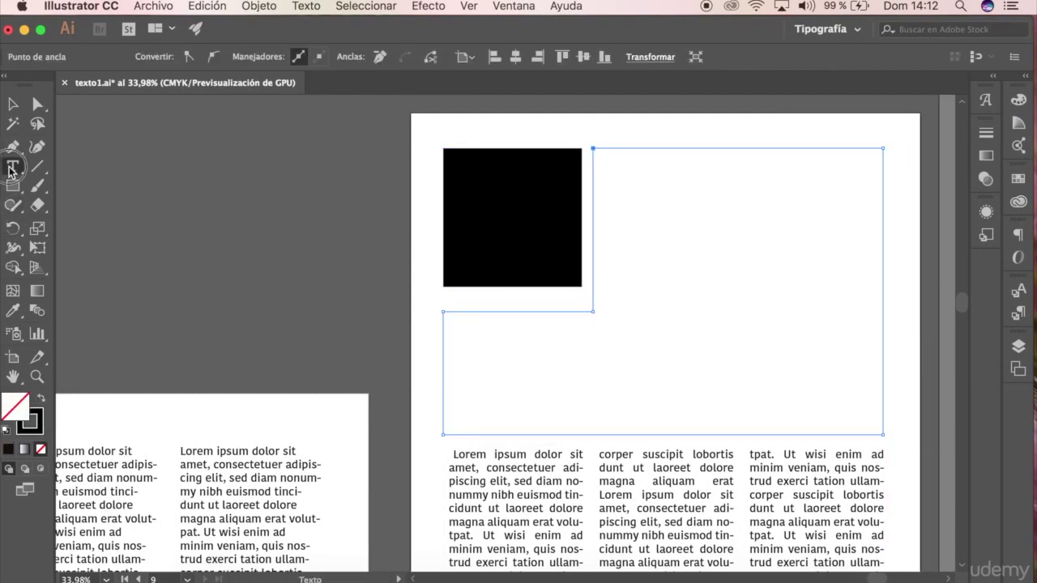
{"action": "left_click", "coordinate": [616, 152]}
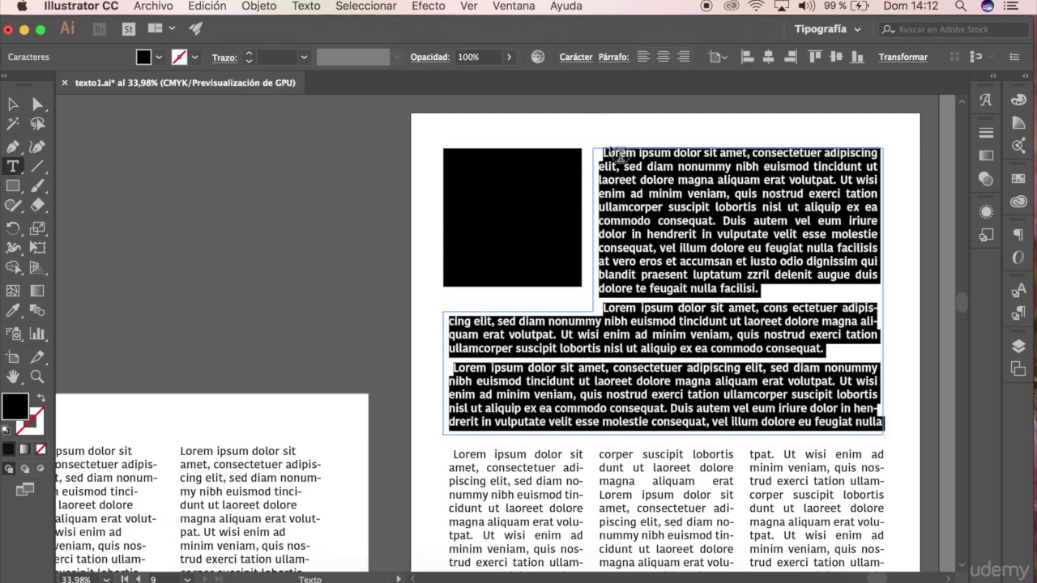
{"action": "left_click", "coordinate": [13, 103]}
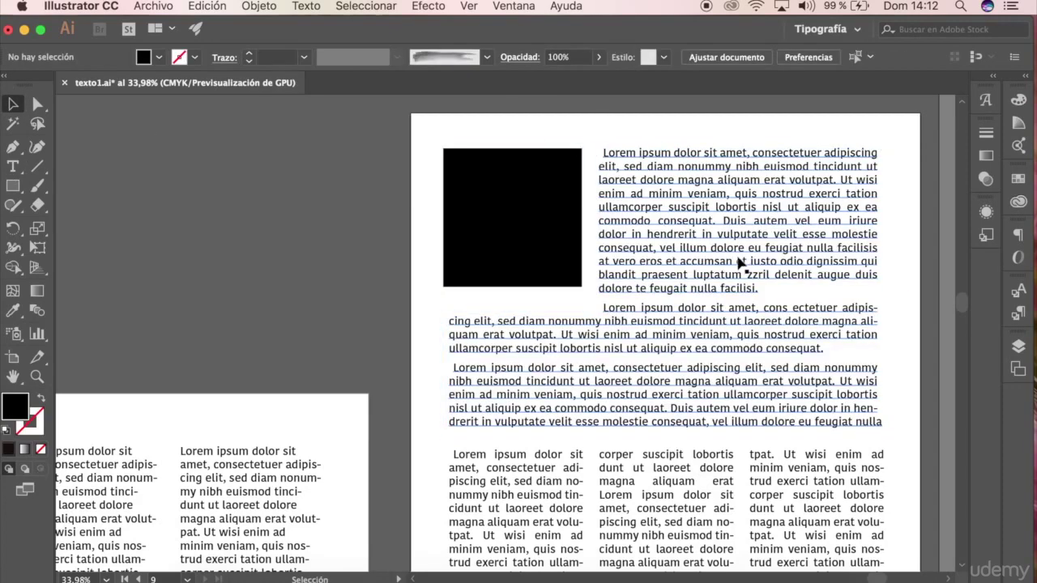
Select the wrapped text block and try an 18 pt left indent, restoring it to 20 pt.
{"action": "left_click", "coordinate": [698, 232]}
{"action": "left_click", "coordinate": [613, 57]}
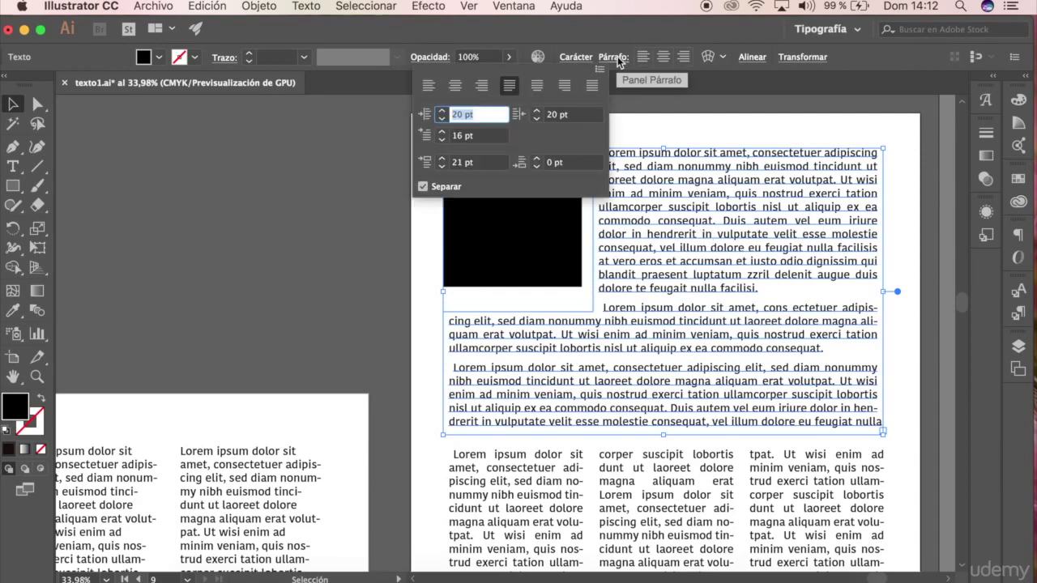
{"action": "left_click", "coordinate": [442, 119]}
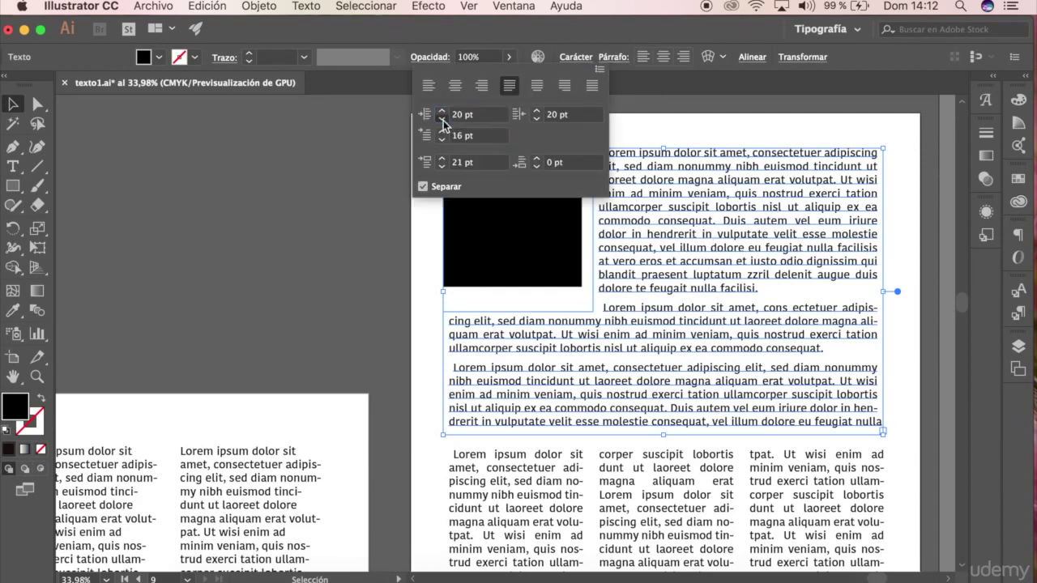
{"action": "left_click", "coordinate": [442, 120]}
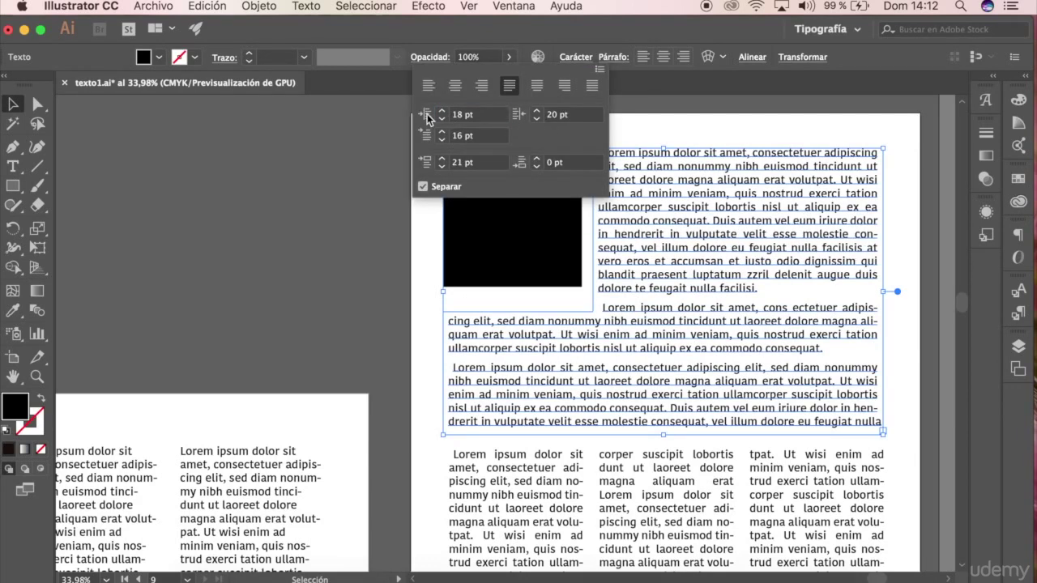
{"action": "key", "text": "super+z"}
{"action": "key", "text": "super+z"}
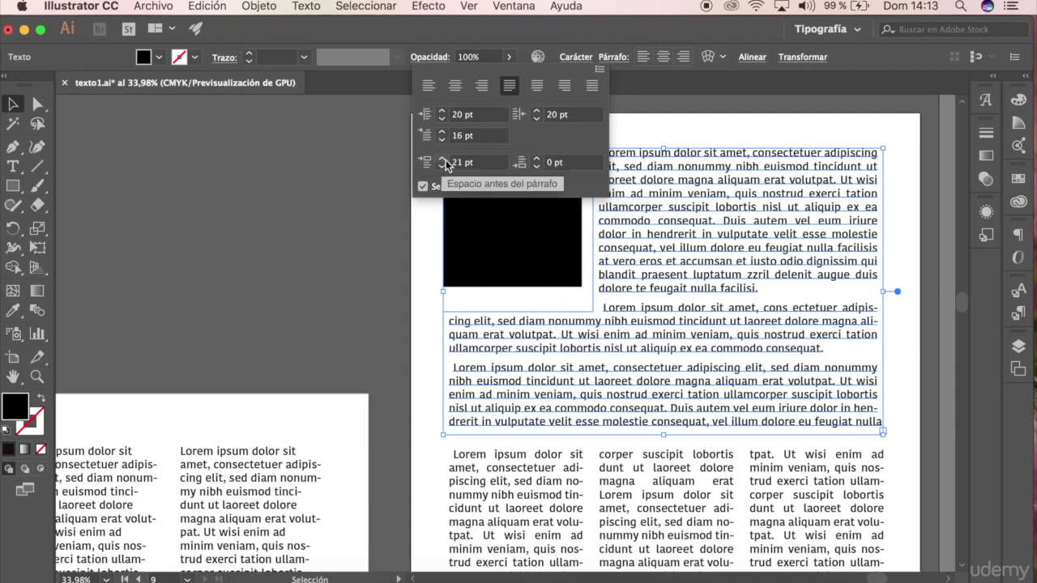
Set paragraph spacing to 11 pt before and -5 pt after, then enlarge the Lorem ipsum heading.
{"action": "left_click", "coordinate": [442, 166], "text": "shift"}
{"action": "left_click", "coordinate": [536, 166]}
{"action": "left_click", "coordinate": [536, 166]}
{"action": "left_click", "coordinate": [536, 166]}
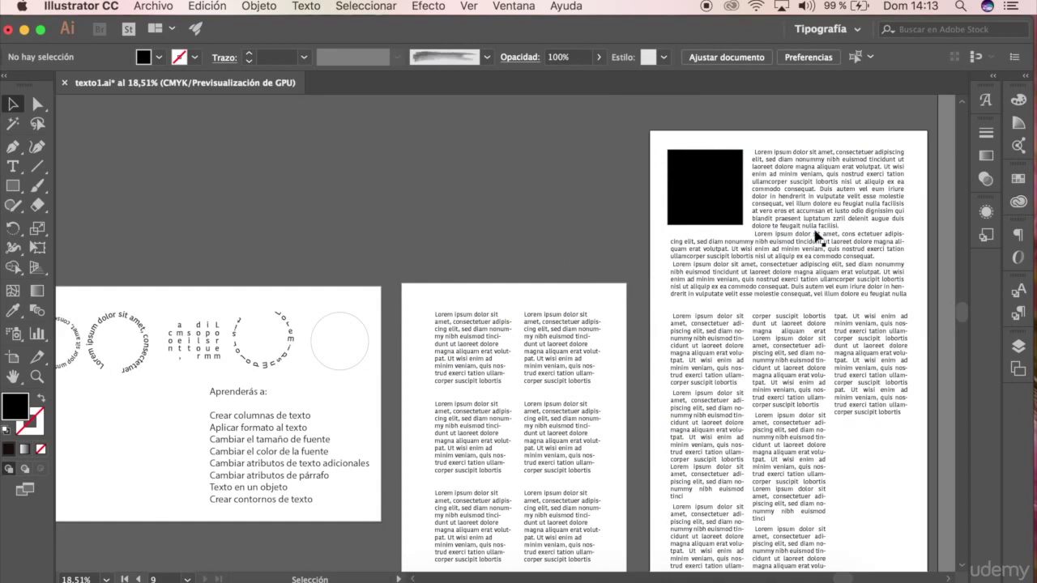
{"action": "scroll", "coordinate": [817, 235], "scroll_direction": "right", "scroll_amount": 3}
{"action": "mouse_move", "coordinate": [672, 139]}
{"action": "left_mouse_down"}
{"action": "mouse_move", "coordinate": [685, 153]}
{"action": "mouse_move", "coordinate": [722, 144]}
{"action": "left_mouse_up"}
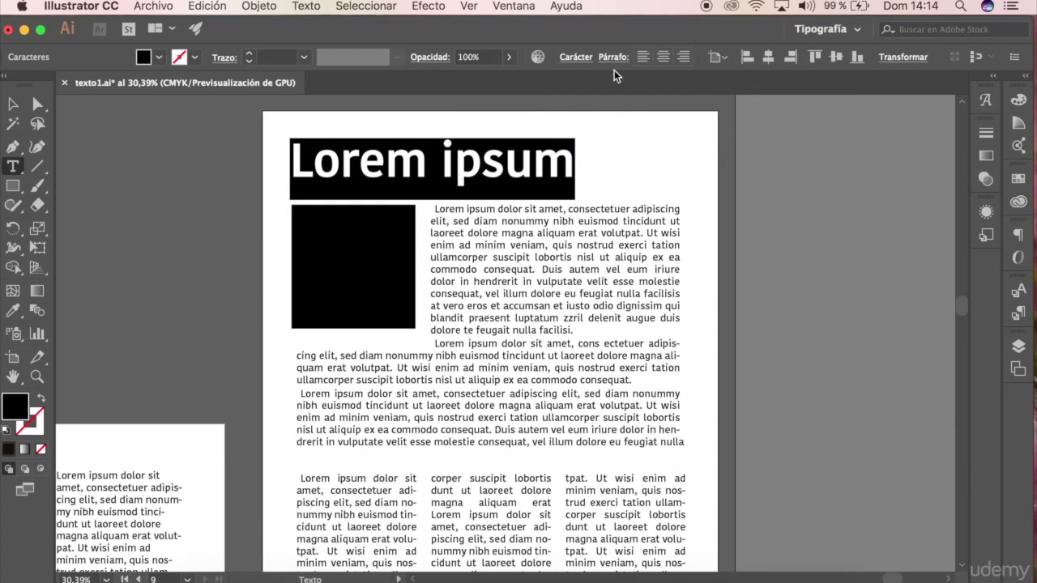
Set the heading to Helvetica Regular at 195 pt in the Character panel.
{"action": "key", "text": "ctrl+t"}
{"action": "left_click", "coordinate": [896, 148]}
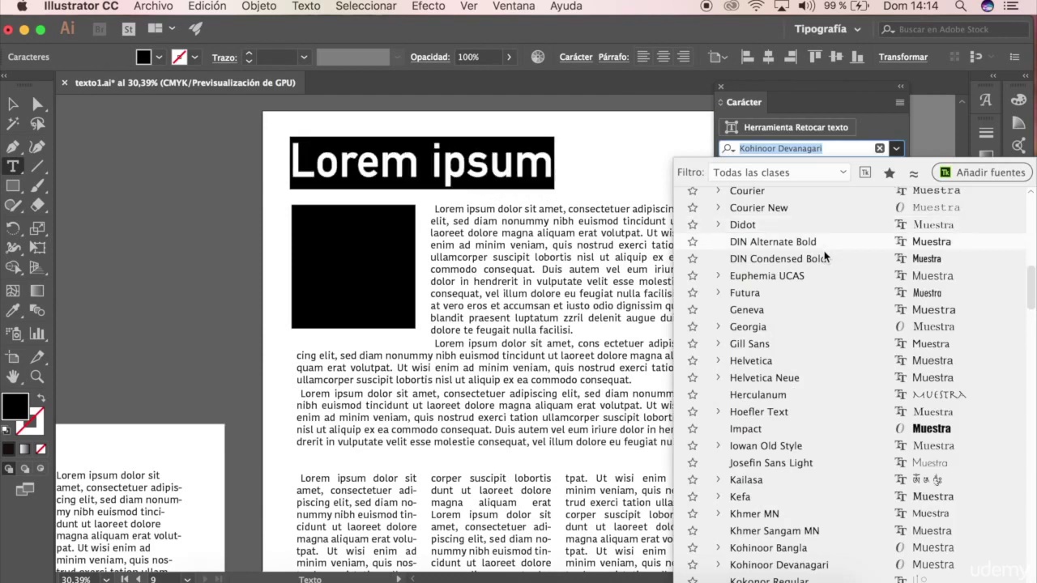
{"action": "left_click", "coordinate": [835, 364]}
{"action": "left_click", "coordinate": [895, 169]}
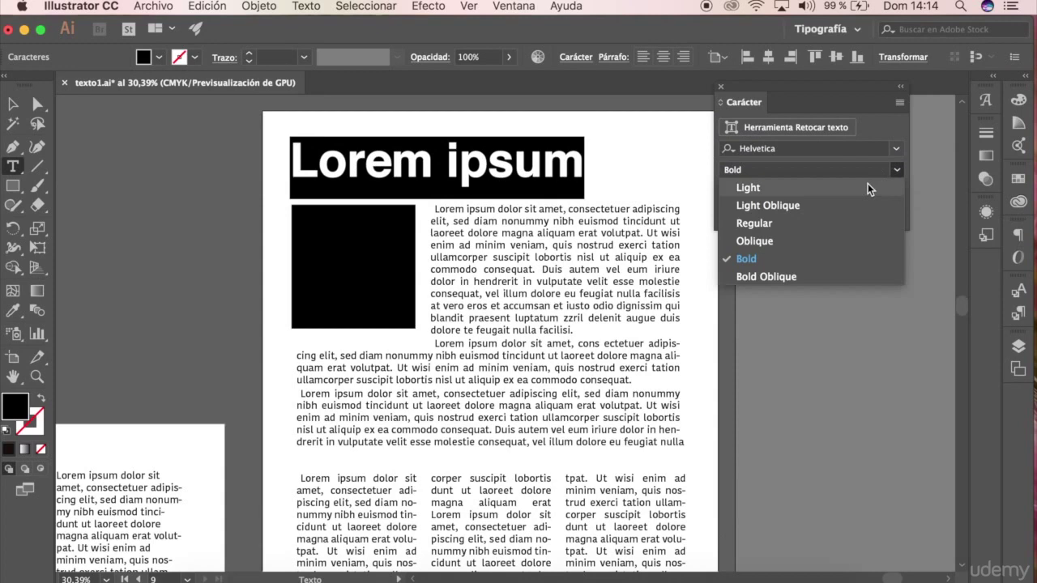
{"action": "left_click", "coordinate": [859, 205]}
{"action": "key", "text": "Down"}
{"action": "left_click", "coordinate": [743, 193]}
{"action": "left_click", "coordinate": [742, 193]}
{"action": "left_click", "coordinate": [743, 193]}
{"action": "left_click", "coordinate": [743, 192]}
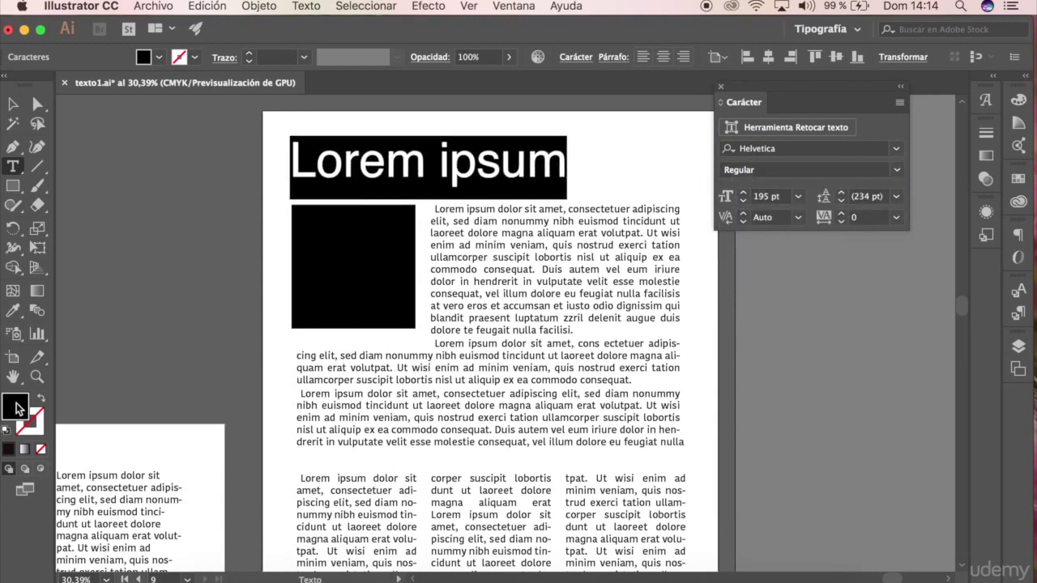
Fill the heading with an orange-red colour from the Color Picker.
{"action": "double_click", "coordinate": [17, 409]}
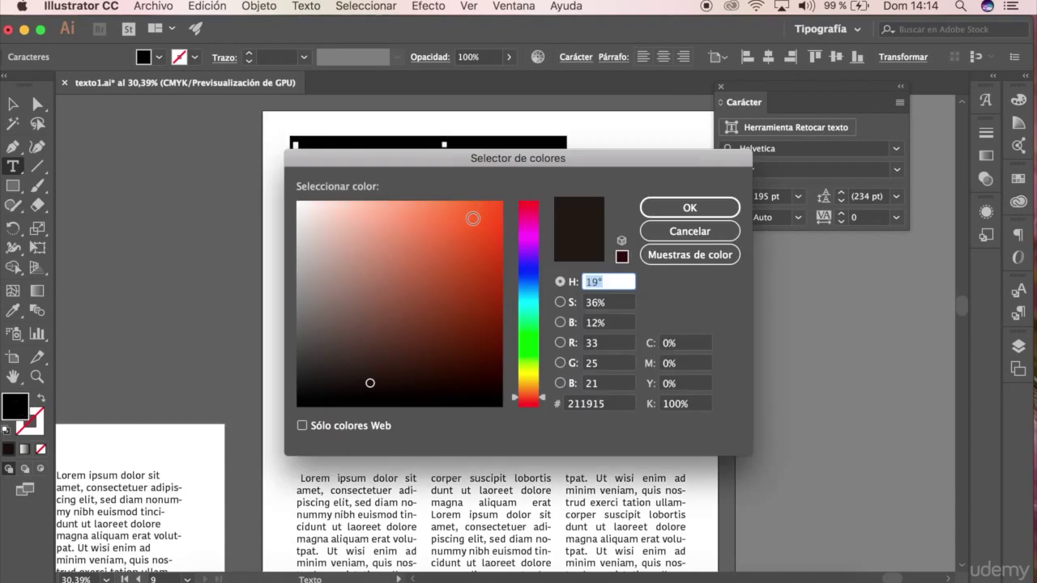
{"action": "left_click", "coordinate": [473, 218]}
{"action": "left_click", "coordinate": [651, 206]}
{"action": "left_click", "coordinate": [14, 104]}
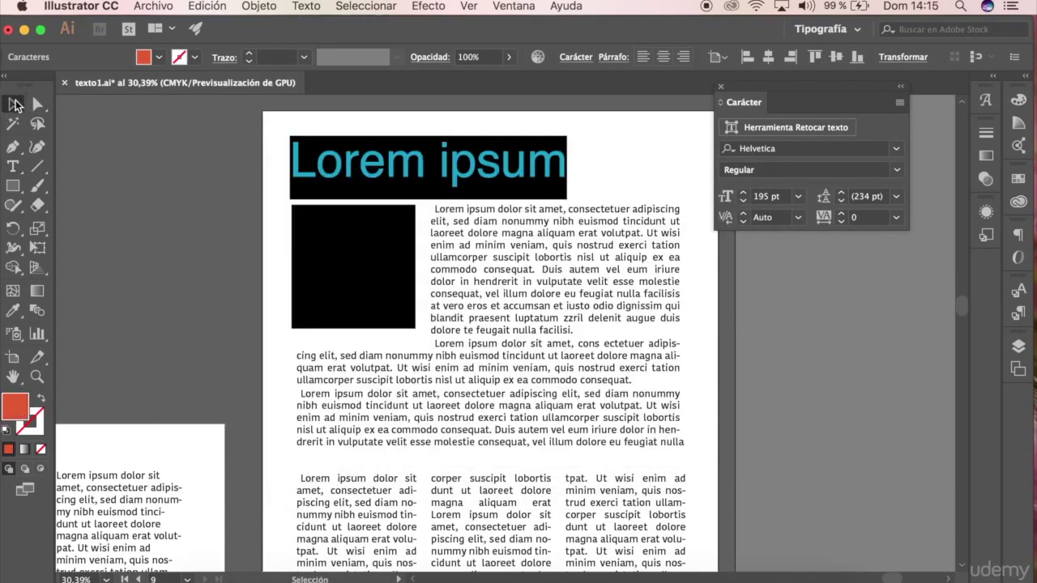
{"action": "left_click", "coordinate": [143, 142]}
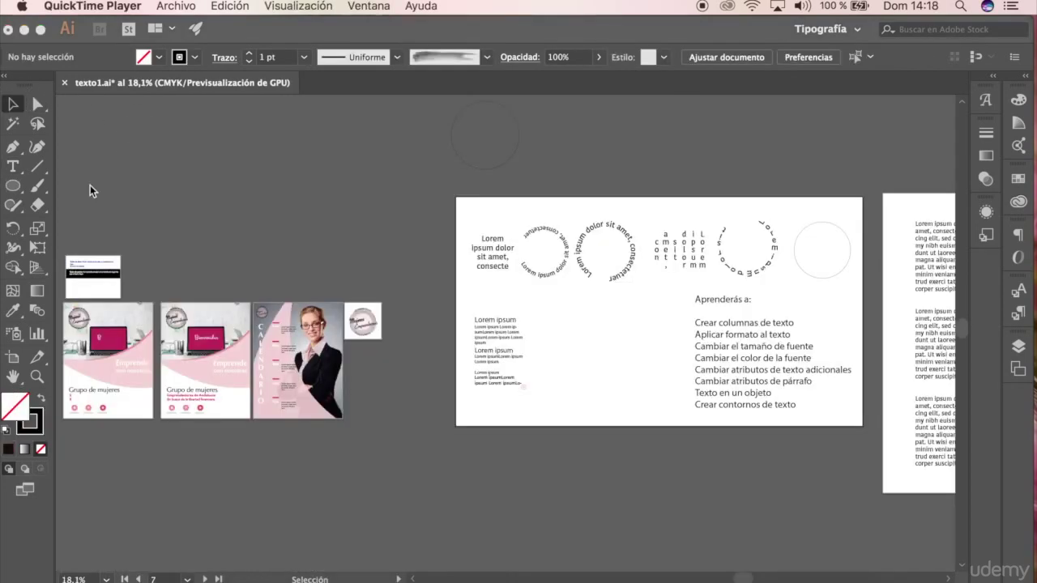
{"action": "left_click", "coordinate": [121, 191]}
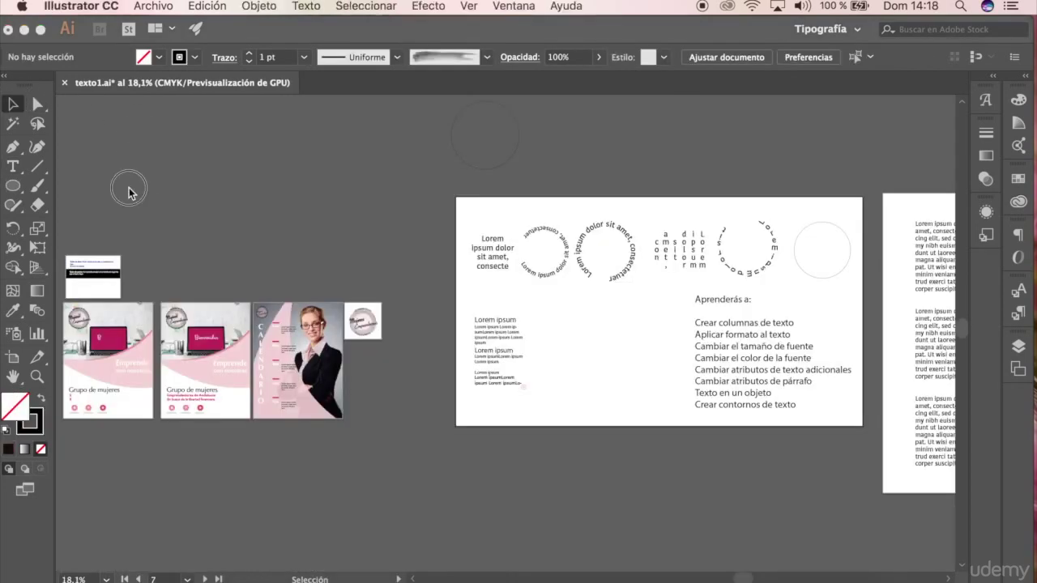
{"action": "scroll", "coordinate": [143, 191], "scroll_direction": "up", "scroll_amount": 3}
{"action": "key", "text": "p"}
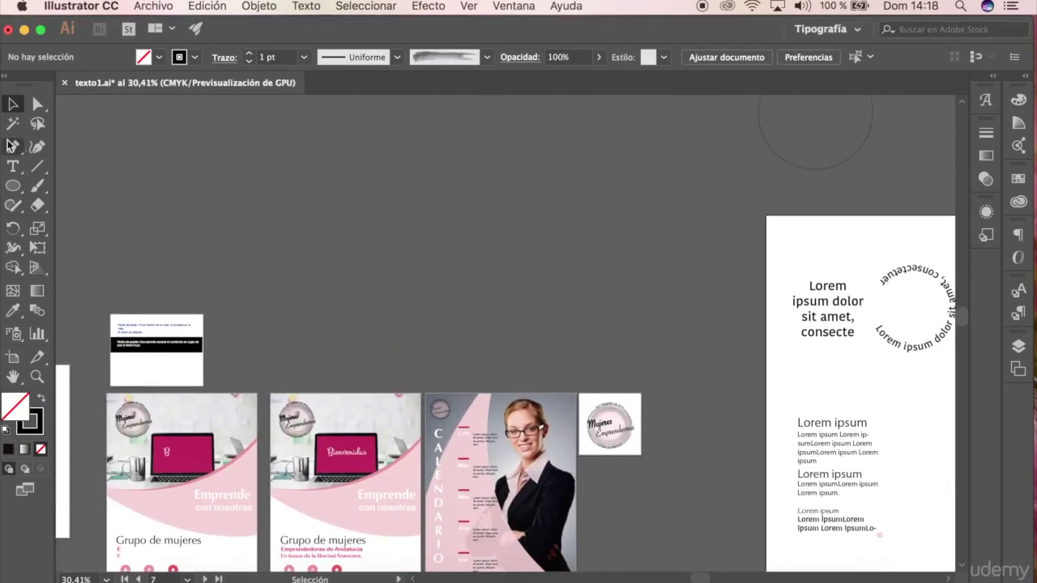
{"action": "left_click", "coordinate": [231, 234]}
{"action": "left_click_drag", "start_coordinate": [324, 205], "coordinate": [364, 225]}
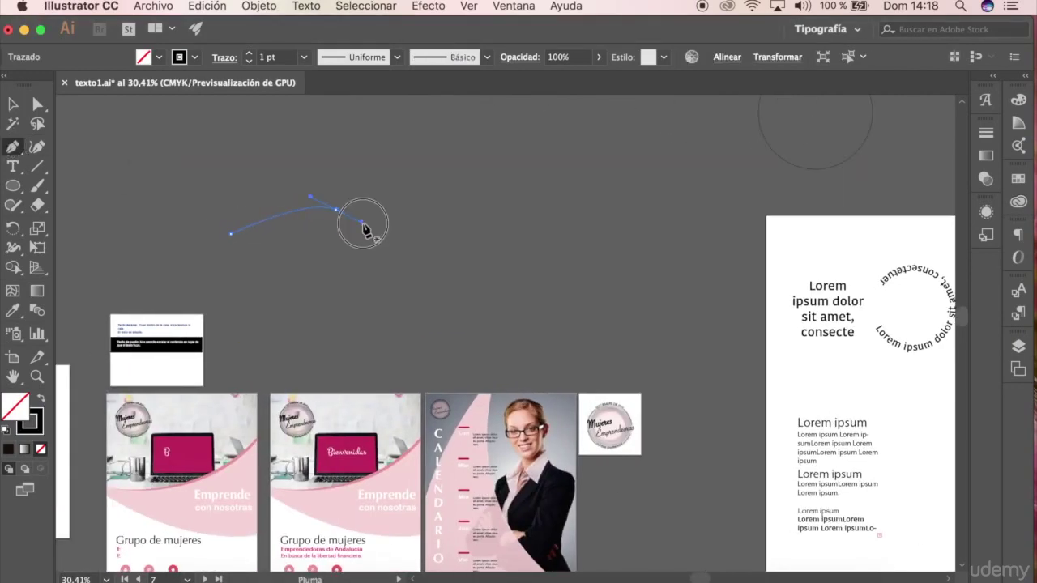
{"action": "left_click_drag", "start_coordinate": [410, 274], "coordinate": [416, 281]}
{"action": "left_click", "coordinate": [568, 235]}
{"action": "left_click", "coordinate": [13, 104]}
{"action": "left_click_drag", "start_coordinate": [13, 171], "coordinate": [81, 167]}
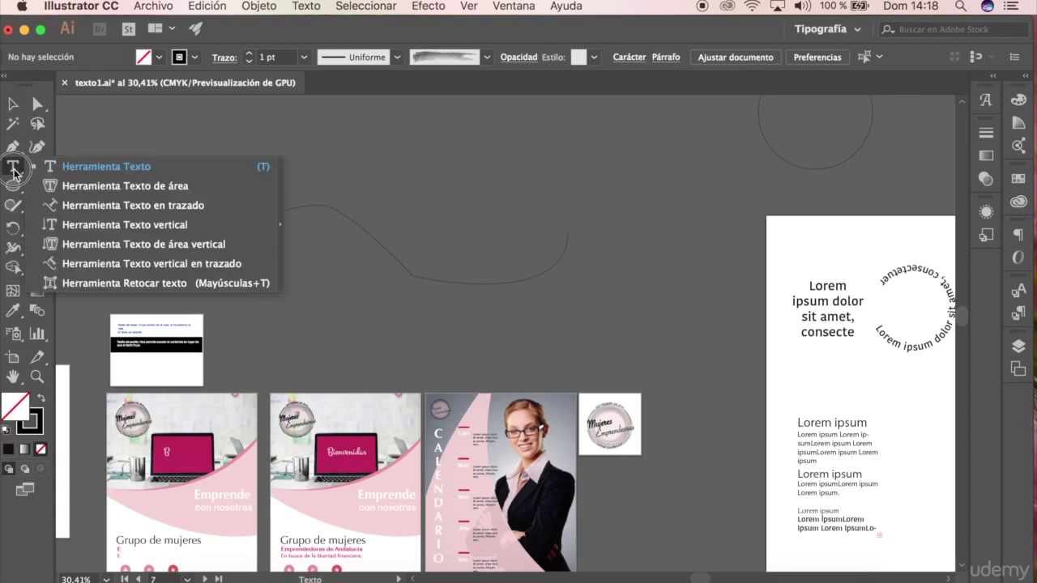
{"action": "scroll", "coordinate": [242, 225], "scroll_direction": "up", "scroll_amount": 3}
{"action": "left_click", "coordinate": [241, 225]}
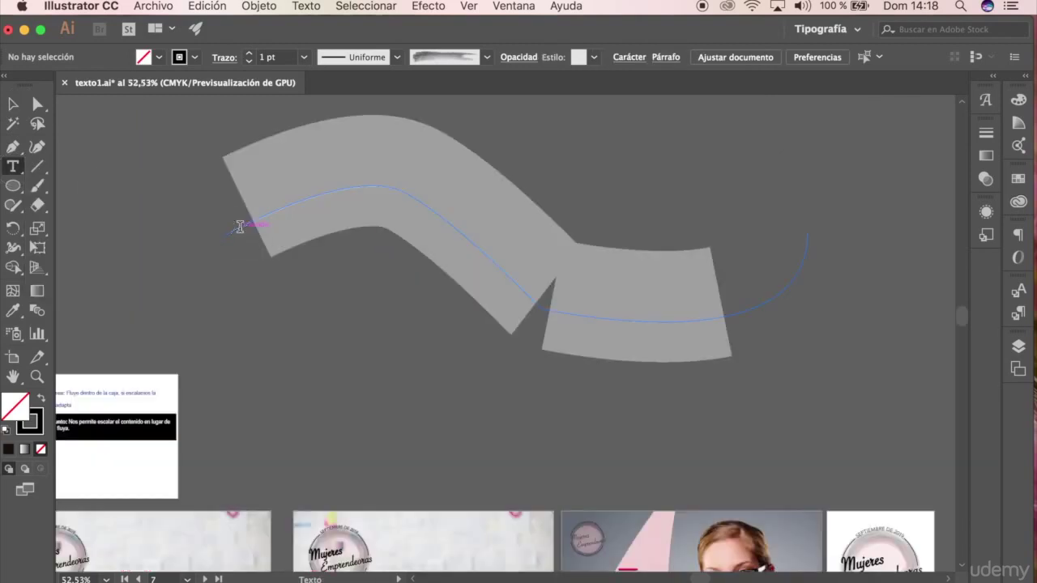
{"action": "key", "text": "Escape"}
{"action": "left_click", "coordinate": [120, 138]}
{"action": "scroll", "coordinate": [132, 135], "scroll_direction": "down", "scroll_amount": 2}
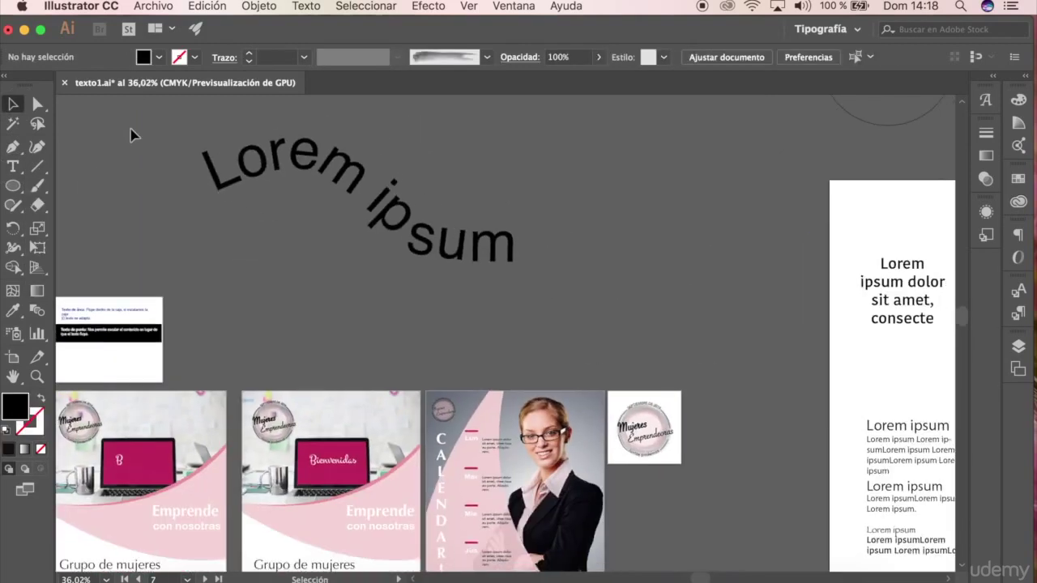
{"action": "key", "text": "a"}
{"action": "left_click", "coordinate": [470, 266]}
{"action": "left_click", "coordinate": [410, 254]}
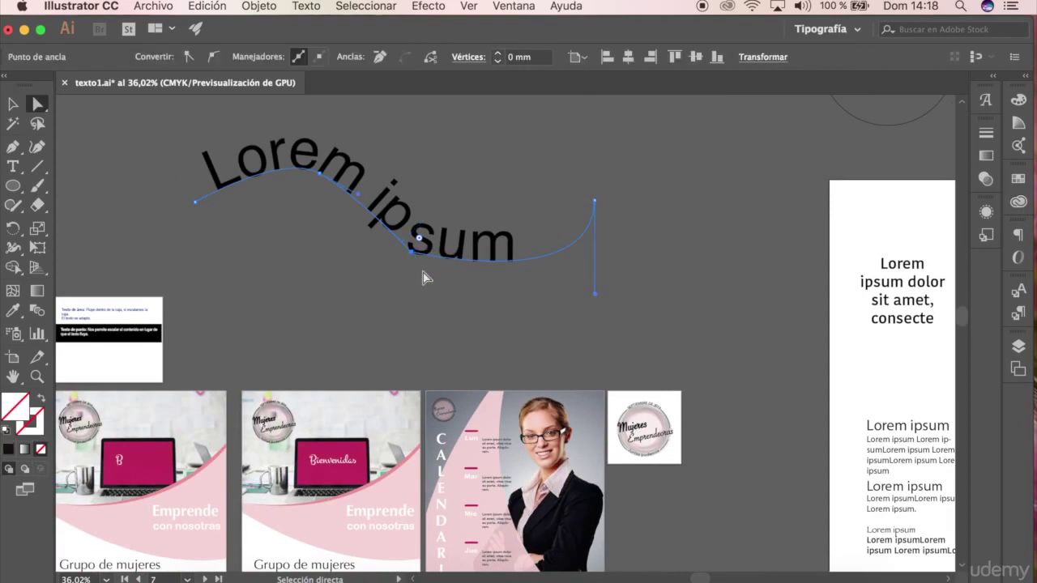
{"action": "left_click", "coordinate": [357, 200]}
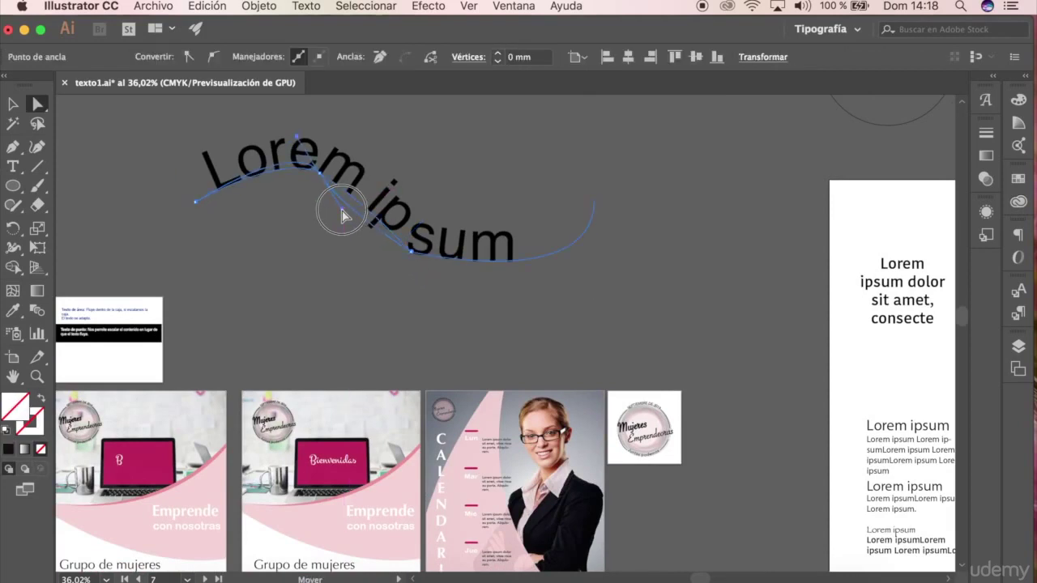
{"action": "left_click_drag", "start_coordinate": [357, 201], "coordinate": [413, 209]}
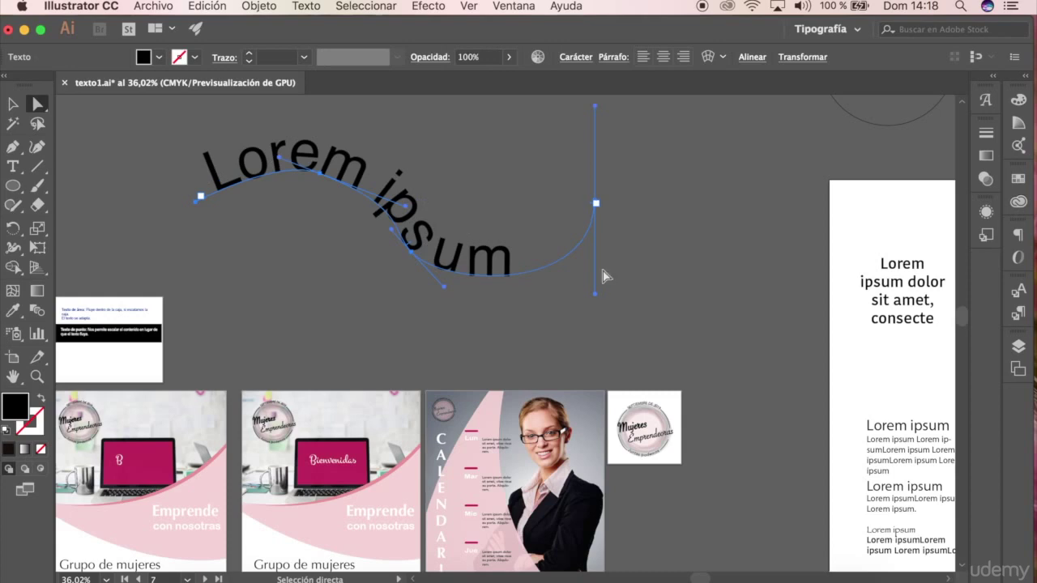
{"action": "key", "text": "ctrl+z"}
{"action": "key", "text": "ctrl+z"}
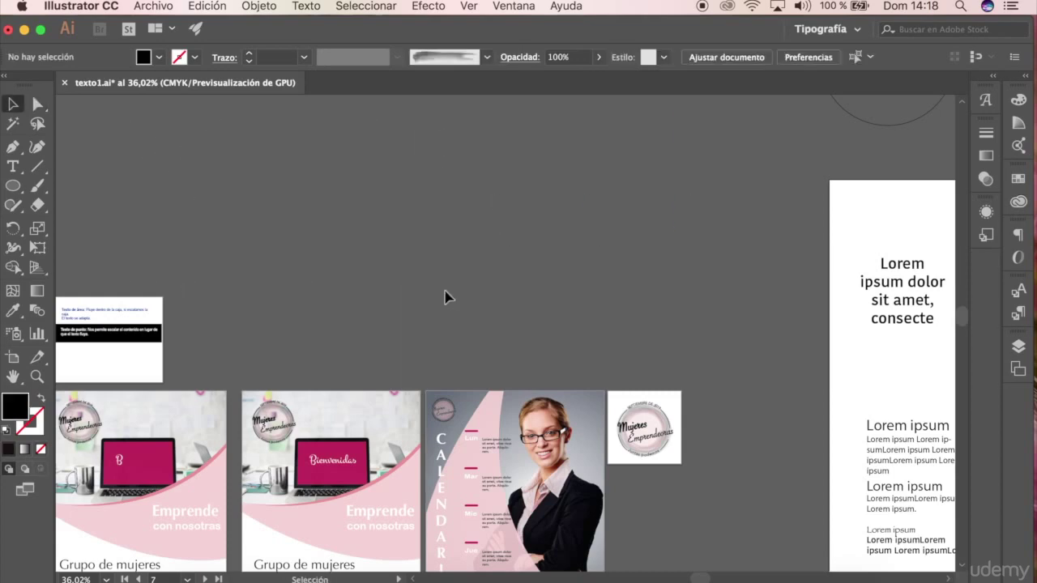
Draw a circle above the flyer artboards and fill it with placeholder text.
{"action": "key", "text": "l"}
{"action": "left_click_drag", "start_coordinate": [347, 189], "coordinate": [324, 257]}
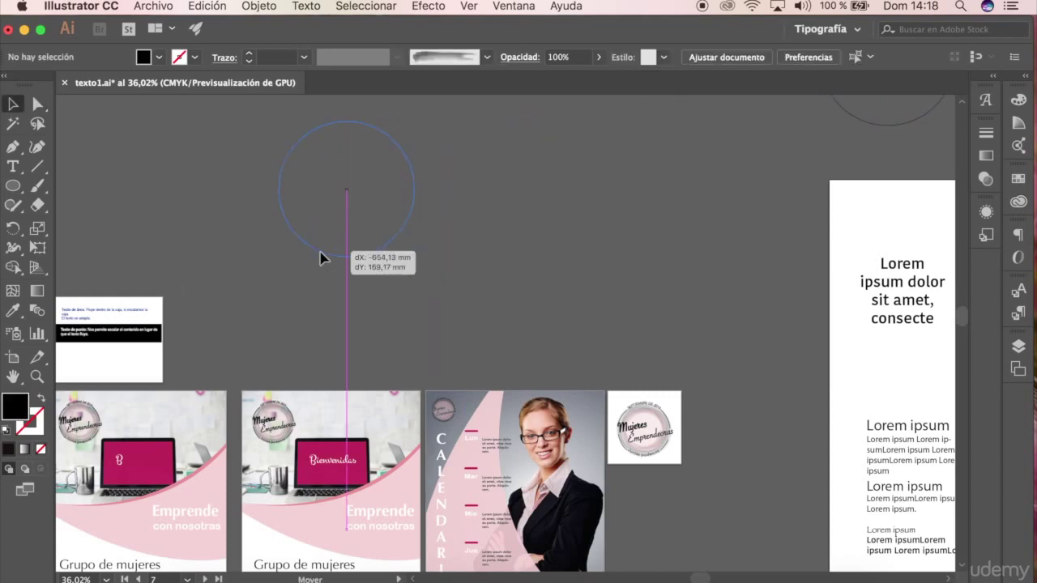
{"action": "left_click", "coordinate": [12, 166]}
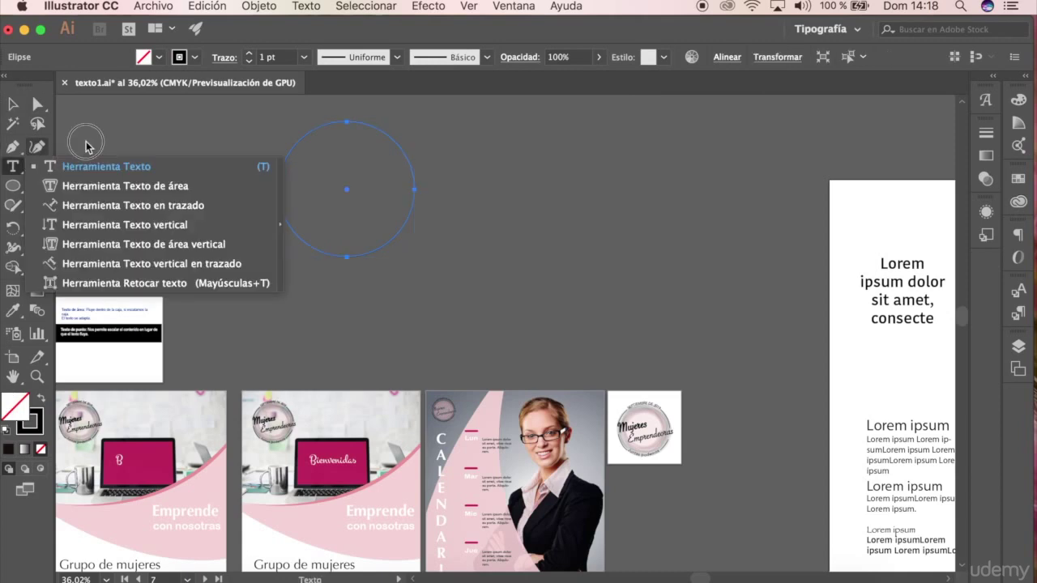
{"action": "left_click", "coordinate": [158, 167]}
{"action": "left_click", "coordinate": [289, 157]}
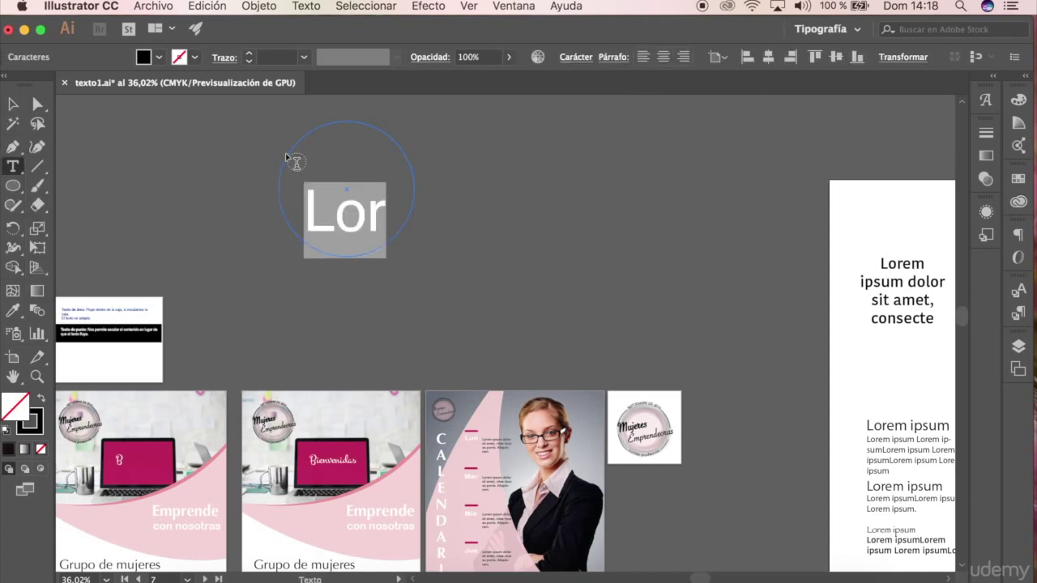
{"action": "key", "text": "Escape"}
{"action": "left_click", "coordinate": [324, 213]}
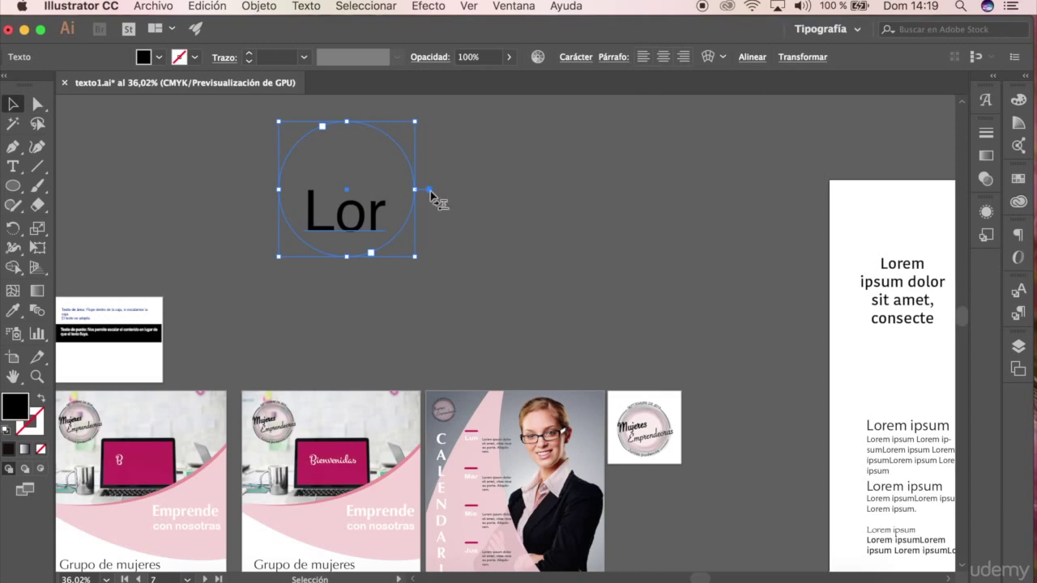
Deselect the Lor text and draw another circle with the Ellipse tool above the artboard.
{"action": "left_click", "coordinate": [158, 215]}
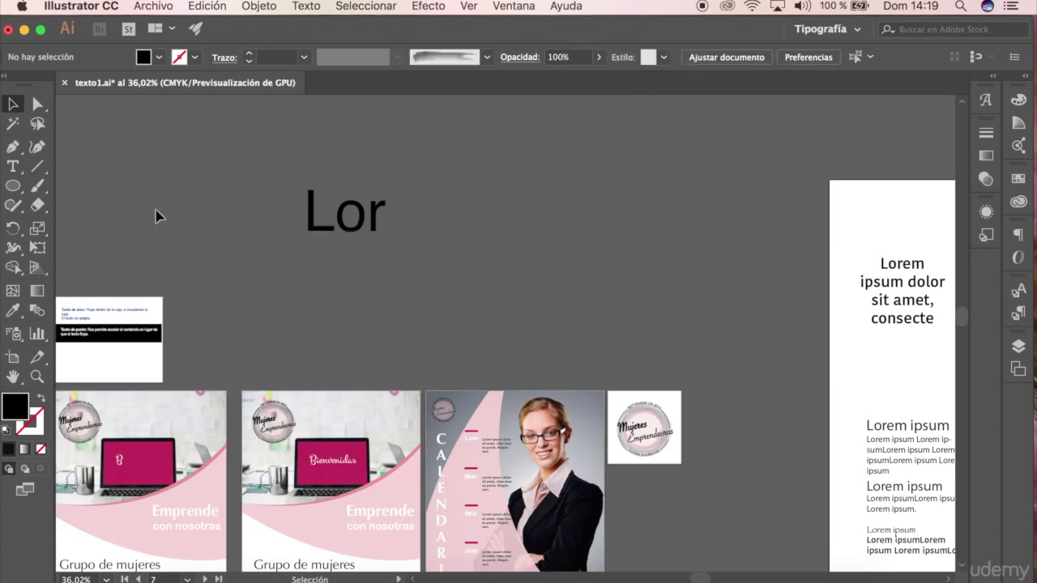
{"action": "left_click", "coordinate": [282, 222]}
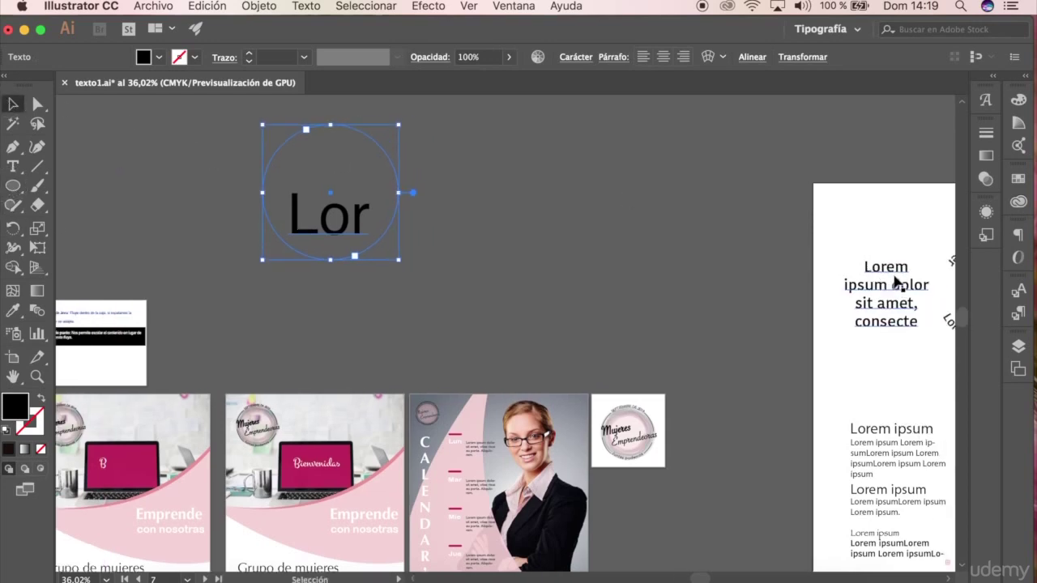
{"action": "scroll", "coordinate": [902, 280], "scroll_direction": "right", "scroll_amount": 10}
{"action": "left_click", "coordinate": [360, 381]}
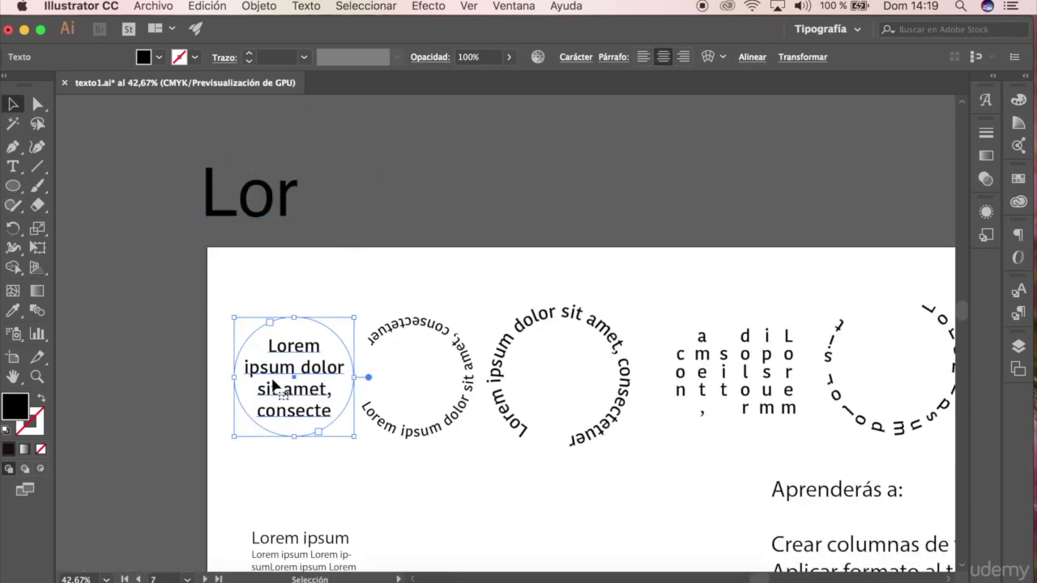
{"action": "key", "text": "l"}
{"action": "left_click_drag", "start_coordinate": [422, 163], "coordinate": [478, 219]}
Set the circle's fill to None and run Lorem ipsum along its outline with Type on a Path.
{"action": "key", "text": "i"}
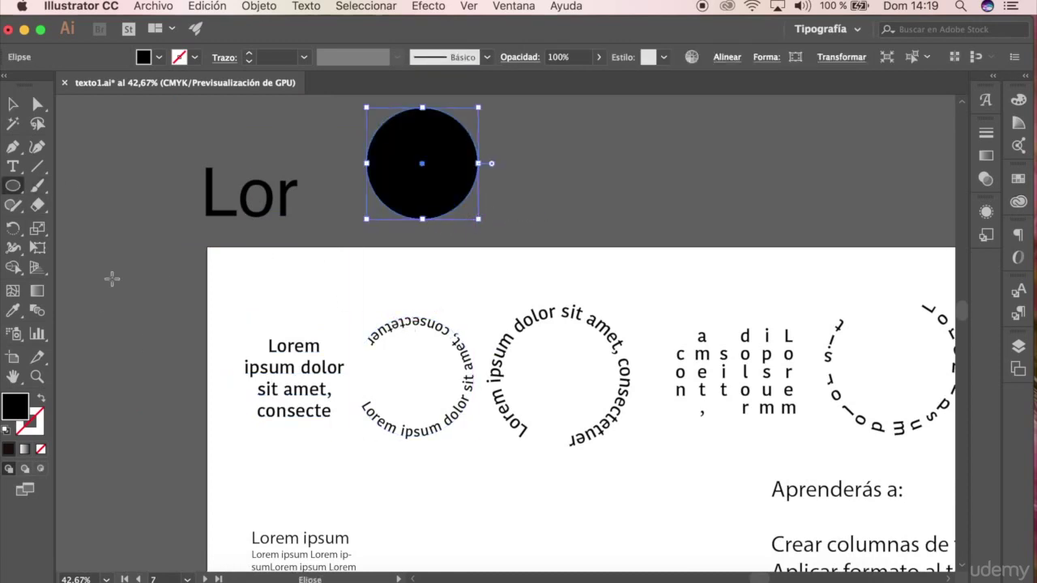
{"action": "left_click", "coordinate": [447, 328]}
{"action": "left_click", "coordinate": [450, 321]}
{"action": "left_click", "coordinate": [13, 167]}
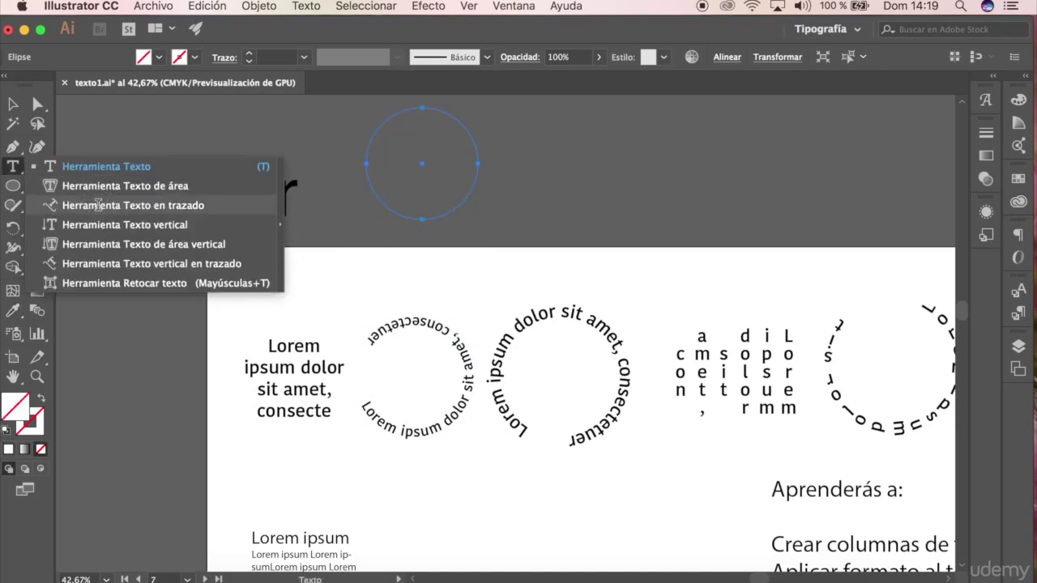
{"action": "left_click", "coordinate": [99, 208]}
{"action": "left_click", "coordinate": [389, 120]}
{"action": "scroll", "coordinate": [224, 200], "scroll_direction": "up", "scroll_amount": 2}
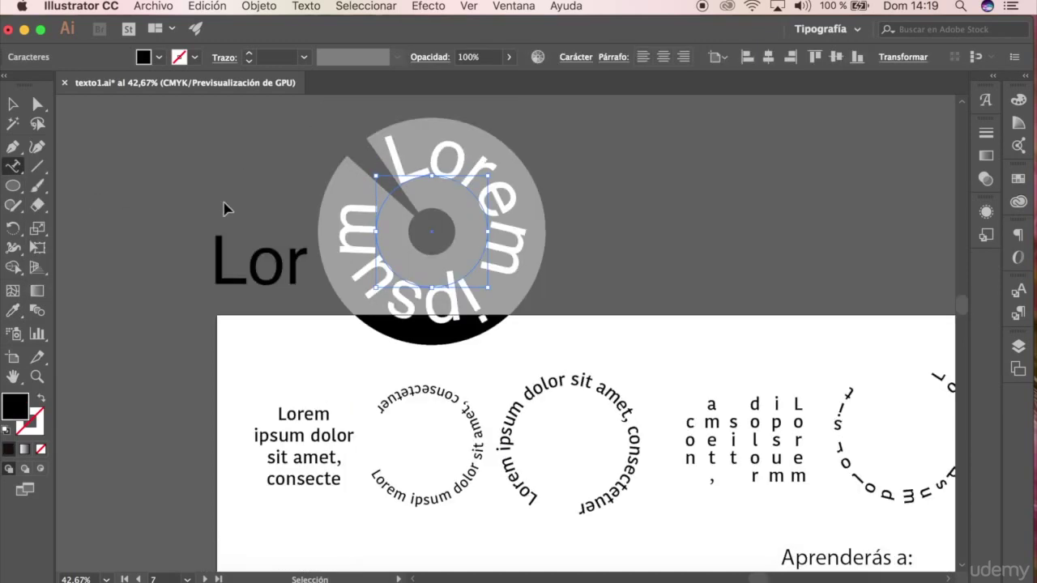
{"action": "key", "text": "Escape"}
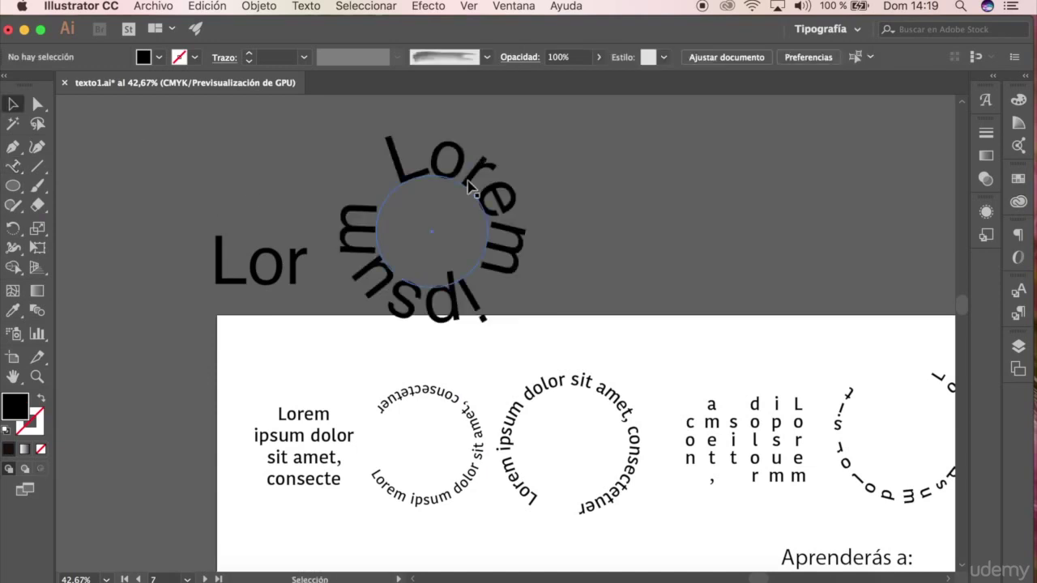
{"action": "left_click", "coordinate": [485, 177]}
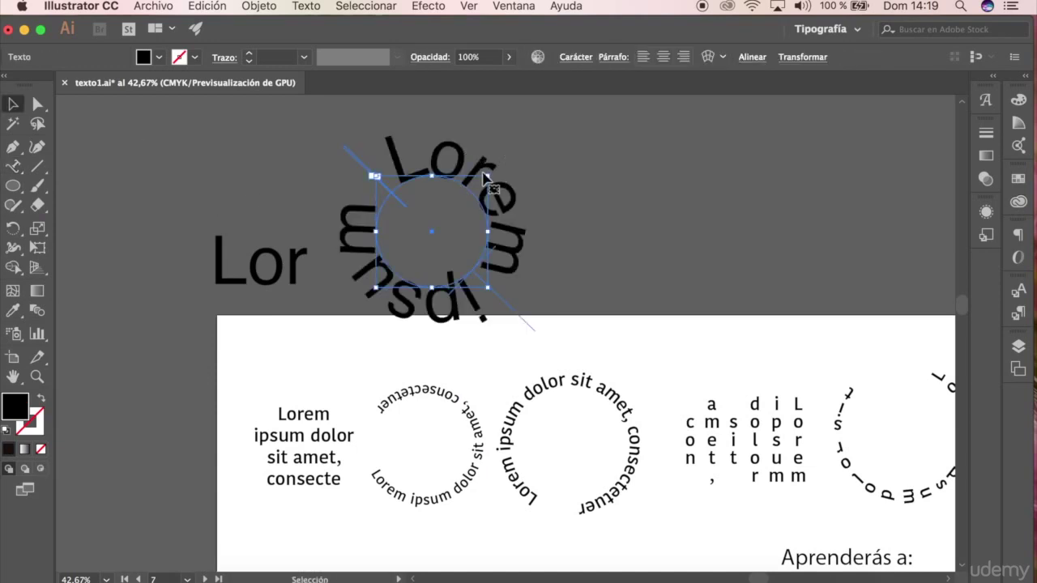
Delete the Lor text and set the circular Lorem ipsum to 60 pt.
{"action": "left_click", "coordinate": [243, 265]}
{"action": "key", "text": "Delete"}
{"action": "left_click", "coordinate": [490, 291]}
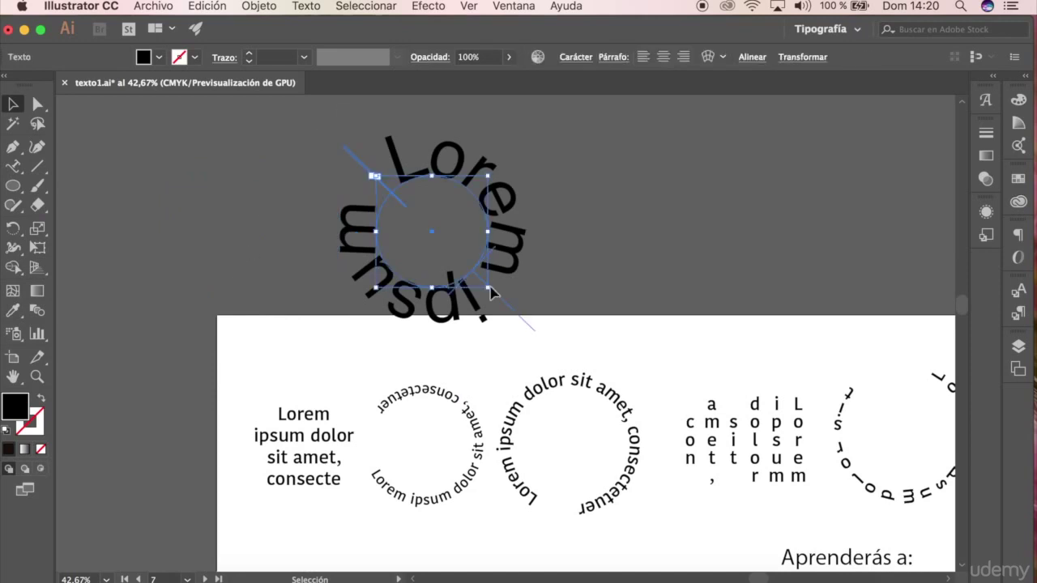
{"action": "key", "text": "ctrl+t"}
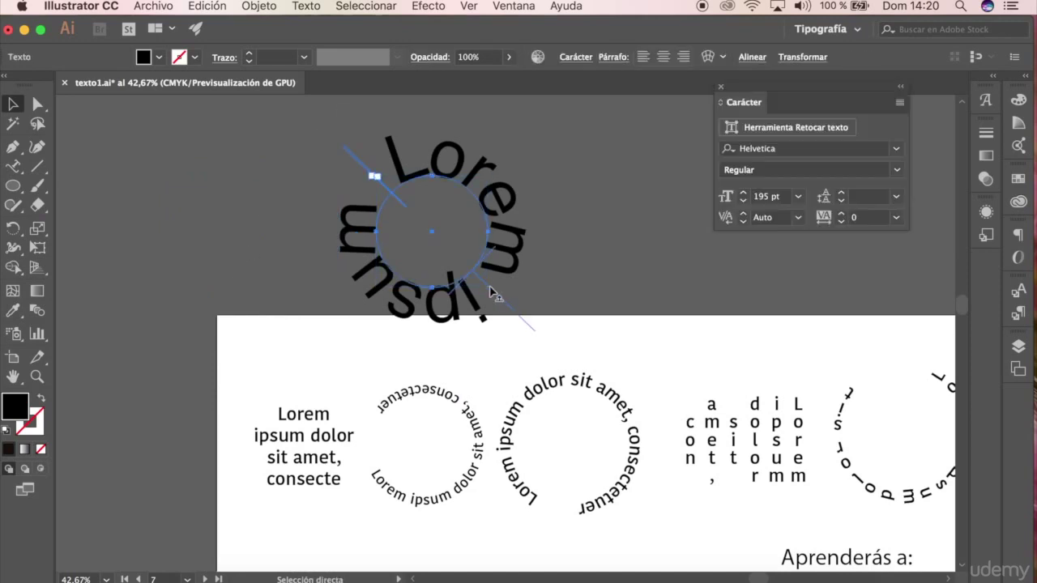
{"action": "left_click", "coordinate": [797, 196]}
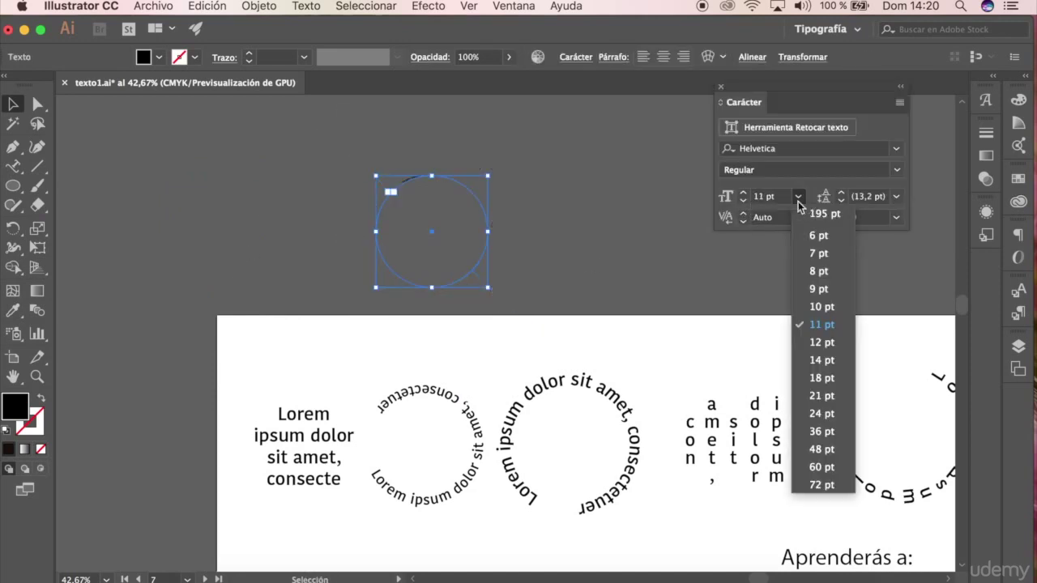
{"action": "left_click", "coordinate": [813, 468]}
Rotate the path text so it arcs along the circle's upper left.
{"action": "left_click", "coordinate": [372, 175]}
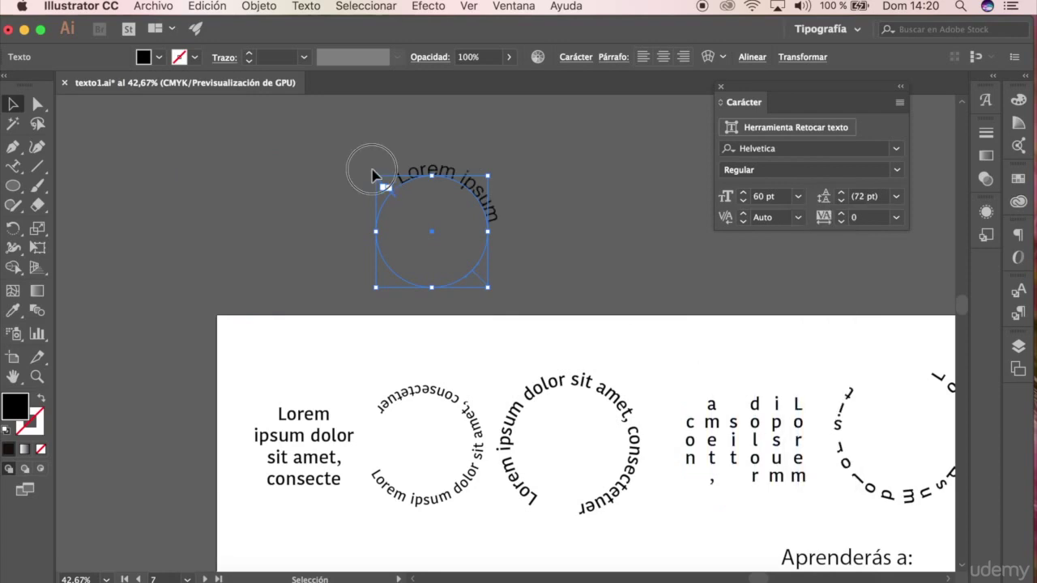
{"action": "mouse_move", "coordinate": [373, 175]}
{"action": "left_mouse_down"}
{"action": "mouse_move", "coordinate": [433, 319]}
{"action": "mouse_move", "coordinate": [331, 258]}
{"action": "left_mouse_up"}
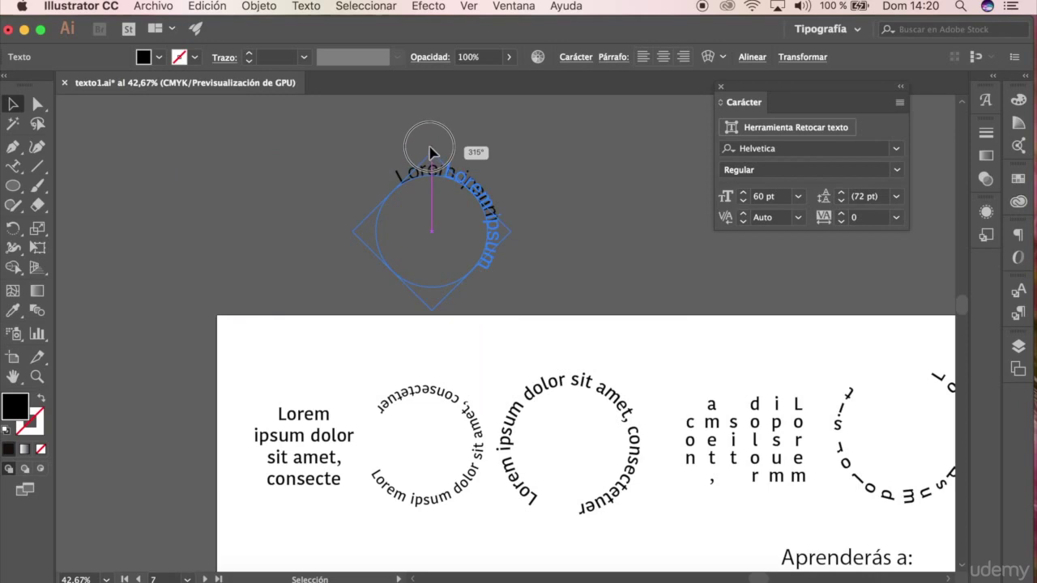
{"action": "left_click_drag", "start_coordinate": [331, 259], "coordinate": [340, 291]}
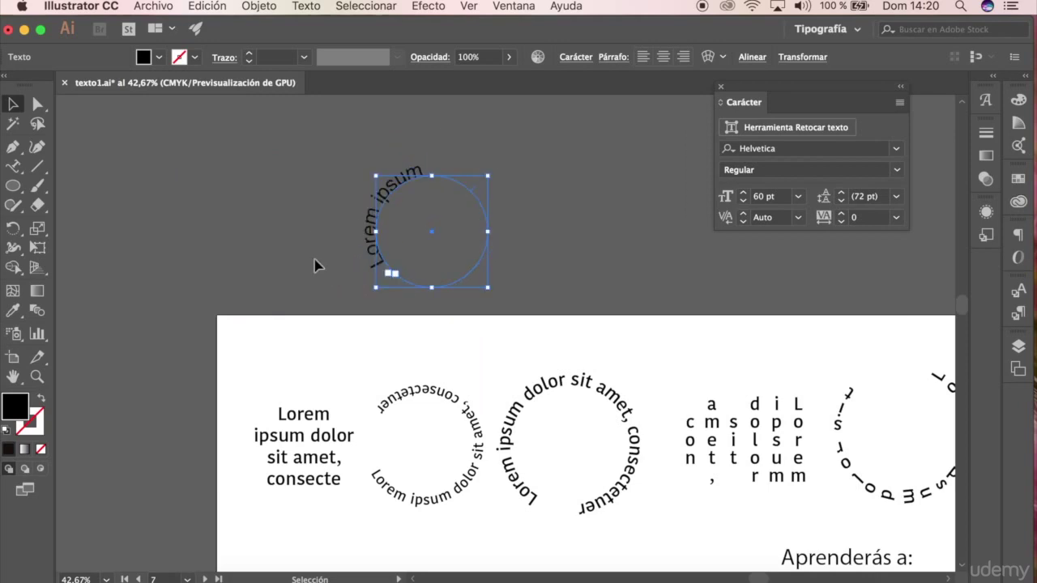
{"action": "left_click_drag", "start_coordinate": [364, 172], "coordinate": [482, 298]}
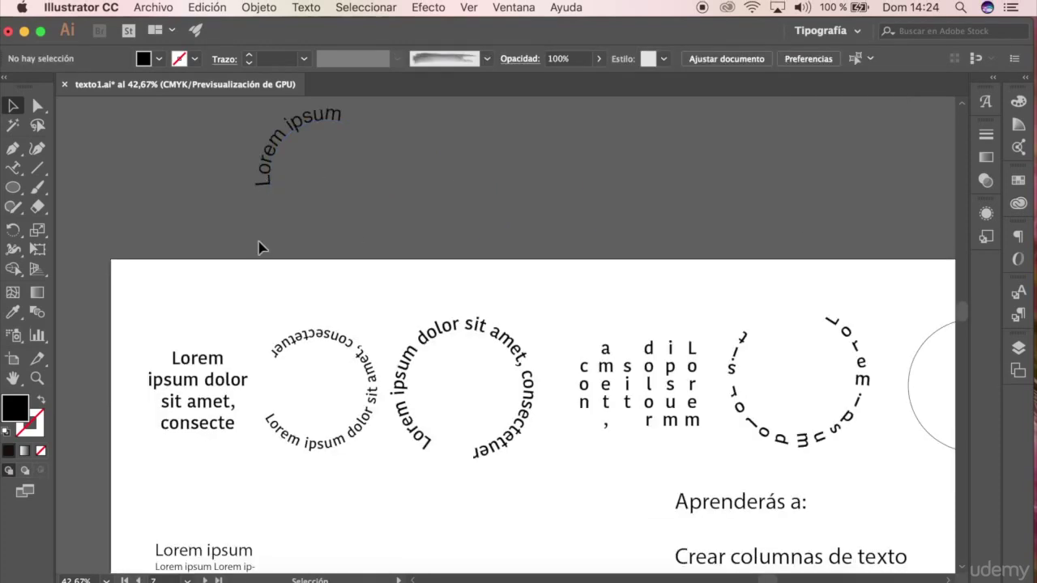
Drag the path text's center bracket so Lorem ipsum reads upright along the inside bottom of the circle.
{"action": "left_click", "coordinate": [258, 162]}
{"action": "scroll", "coordinate": [268, 154], "scroll_direction": "up", "scroll_amount": 1}
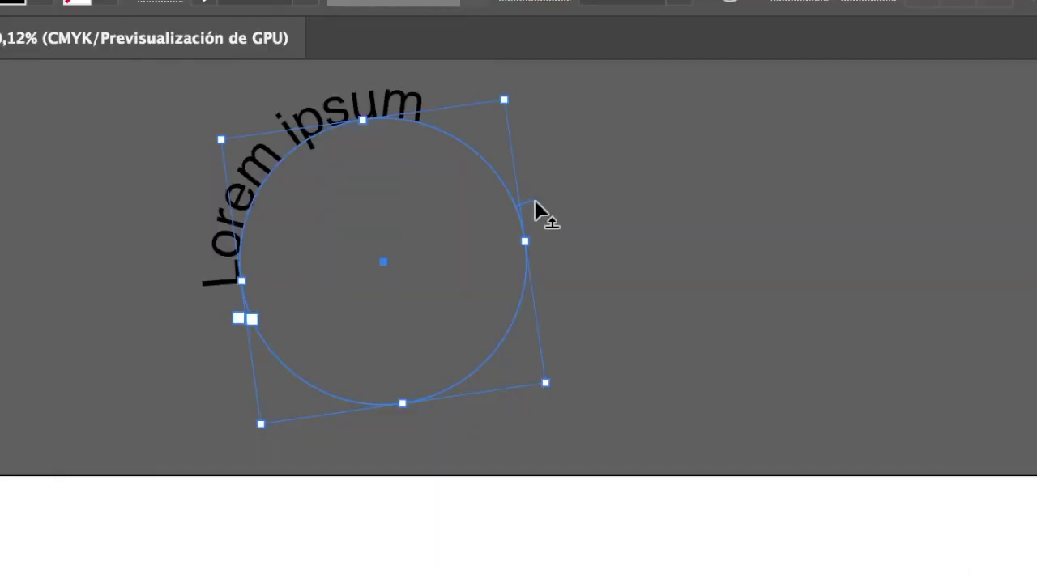
{"action": "left_click_drag", "start_coordinate": [405, 188], "coordinate": [392, 194]}
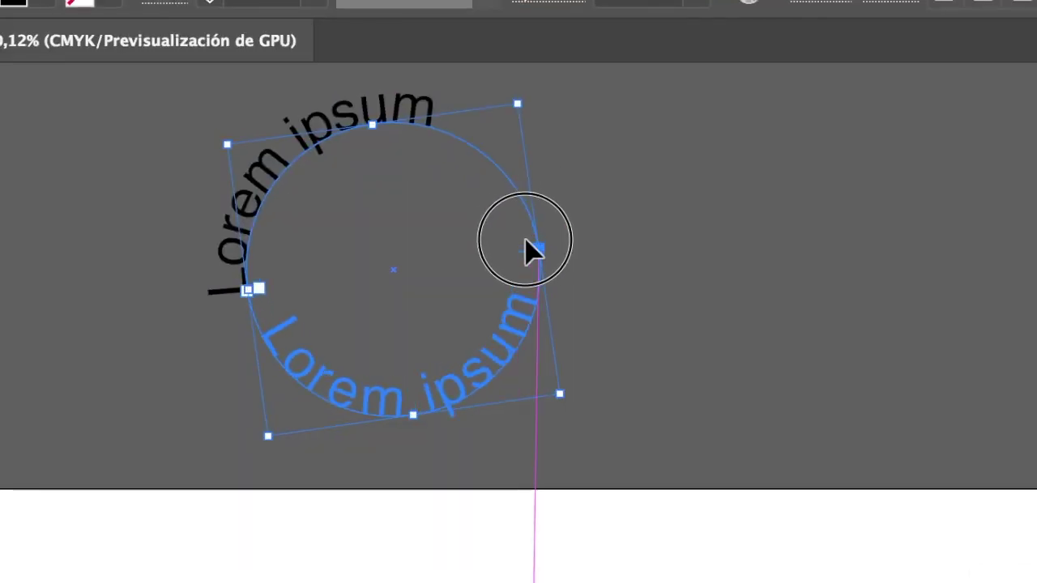
{"action": "left_click_drag", "start_coordinate": [523, 235], "coordinate": [535, 259]}
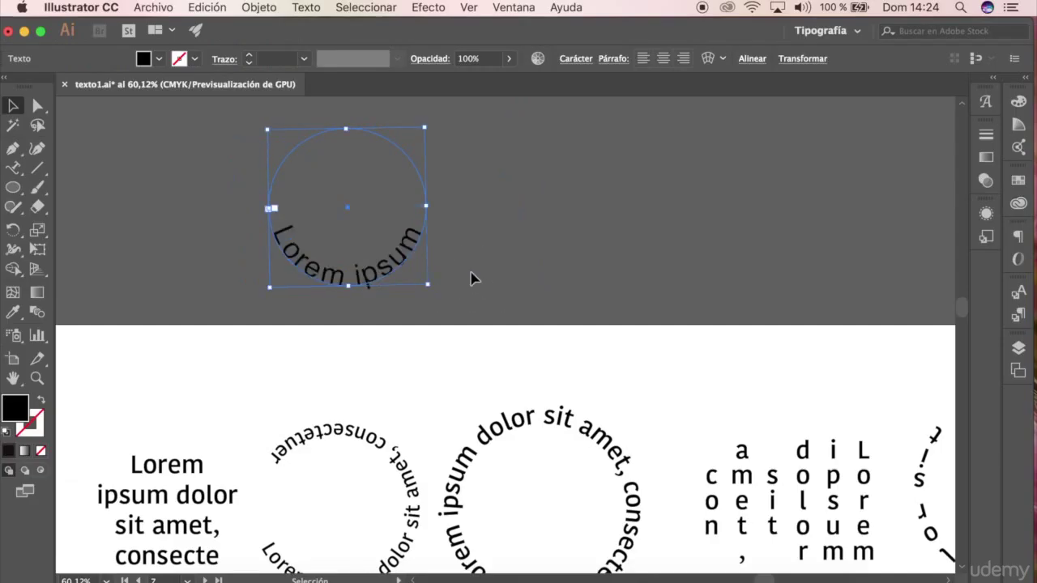
{"action": "left_click", "coordinate": [472, 274]}
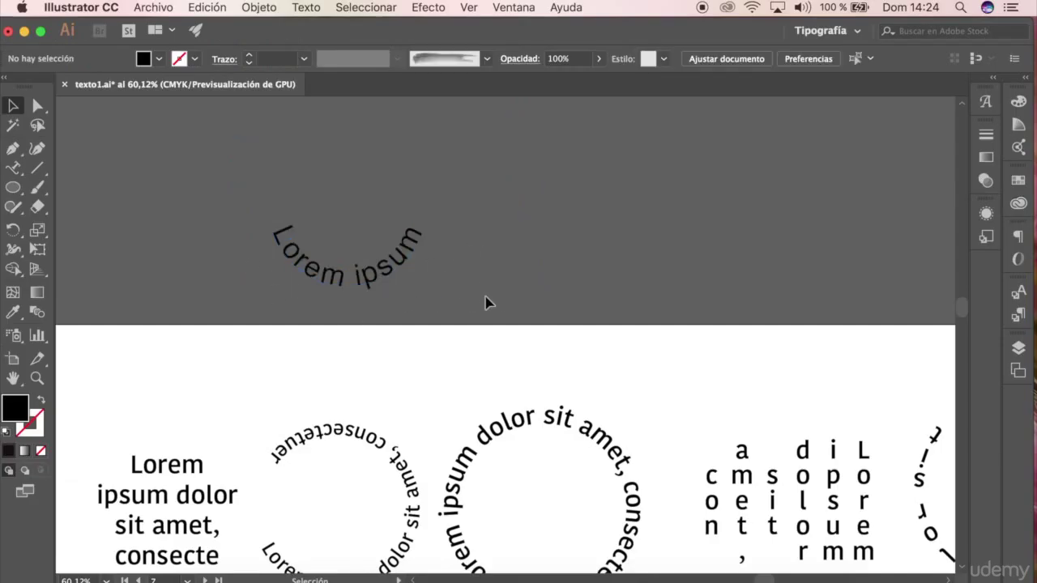
{"action": "scroll", "coordinate": [486, 302], "scroll_direction": "down", "scroll_amount": 2}
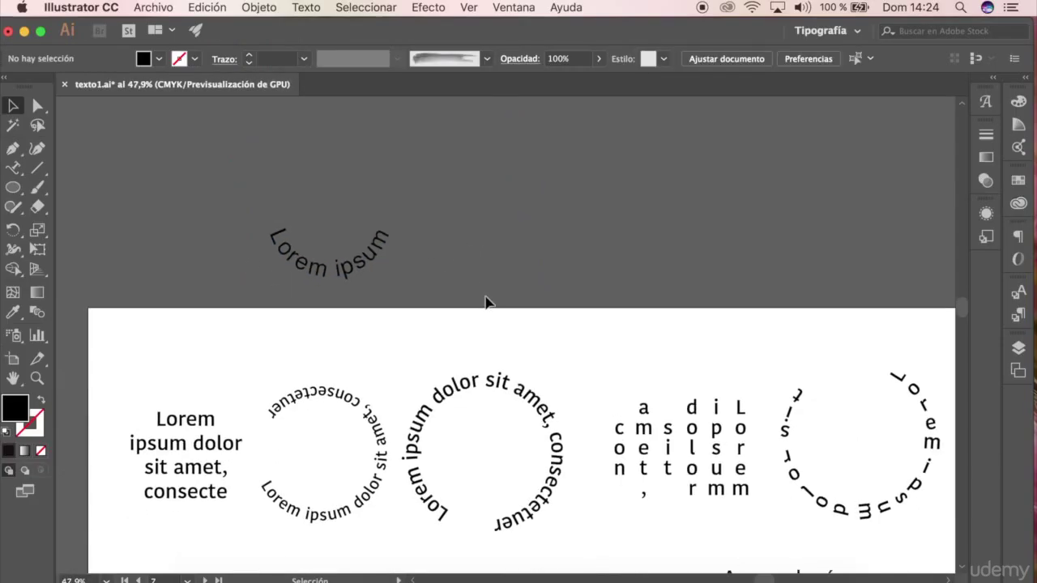
Fill the empty circle with vertical placeholder text using vertical area type, then select it.
{"action": "left_click", "coordinate": [14, 168]}
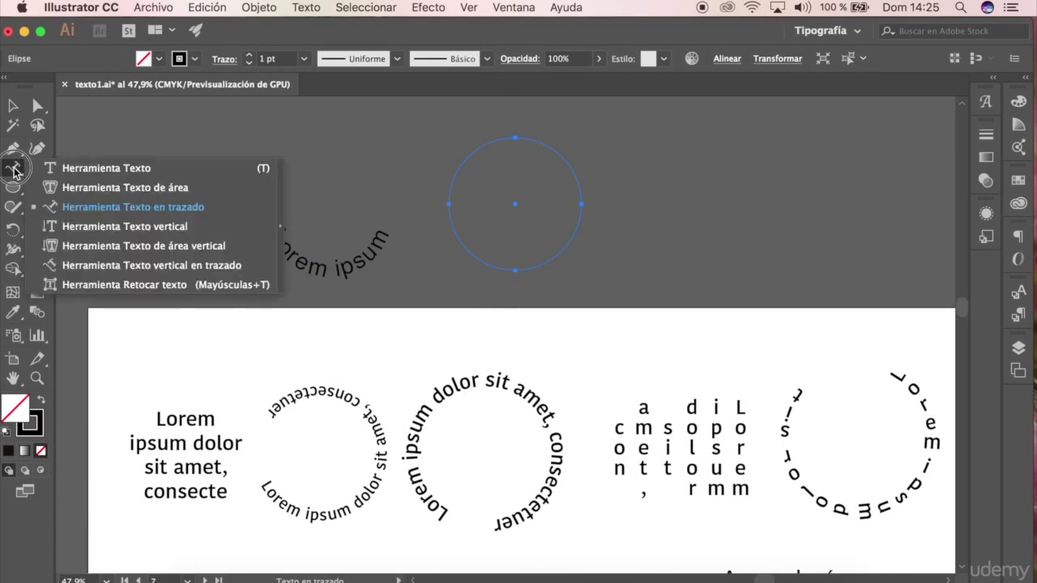
{"action": "left_click", "coordinate": [139, 227]}
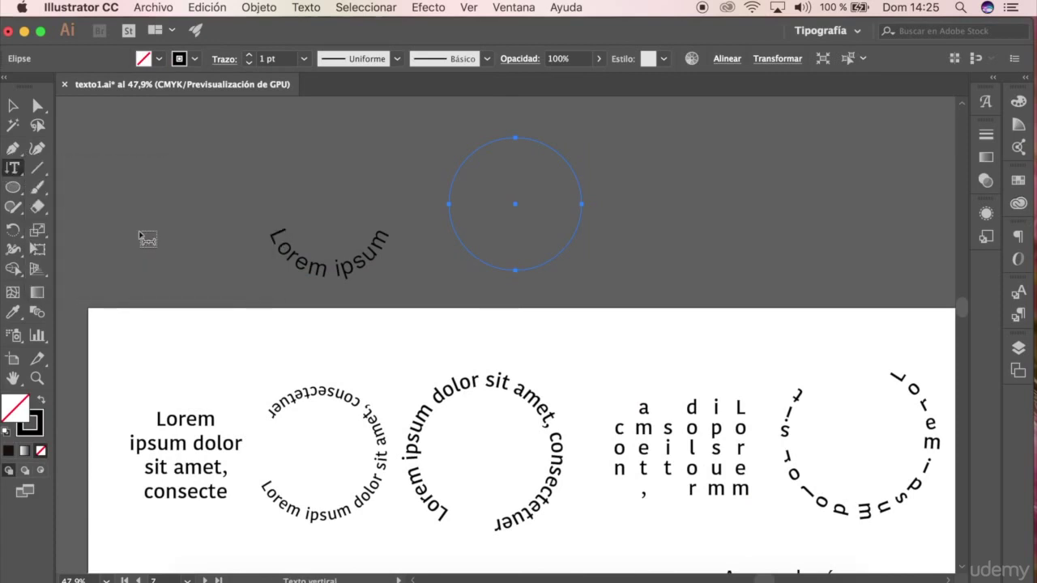
{"action": "left_click", "coordinate": [484, 144]}
{"action": "left_click", "coordinate": [13, 105]}
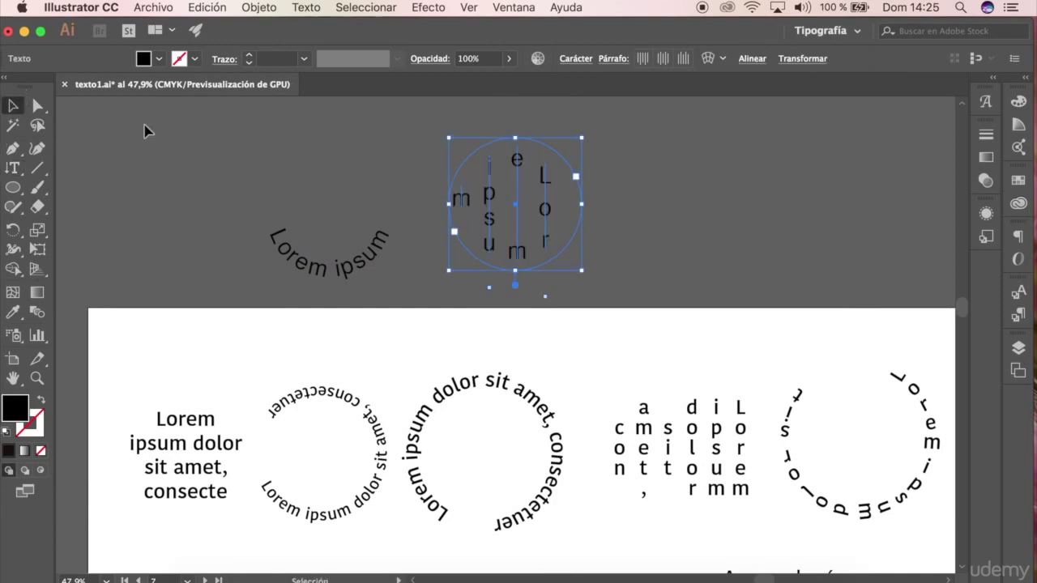
{"action": "left_click", "coordinate": [148, 129]}
{"action": "left_click", "coordinate": [693, 438]}
{"action": "left_click", "coordinate": [618, 230]}
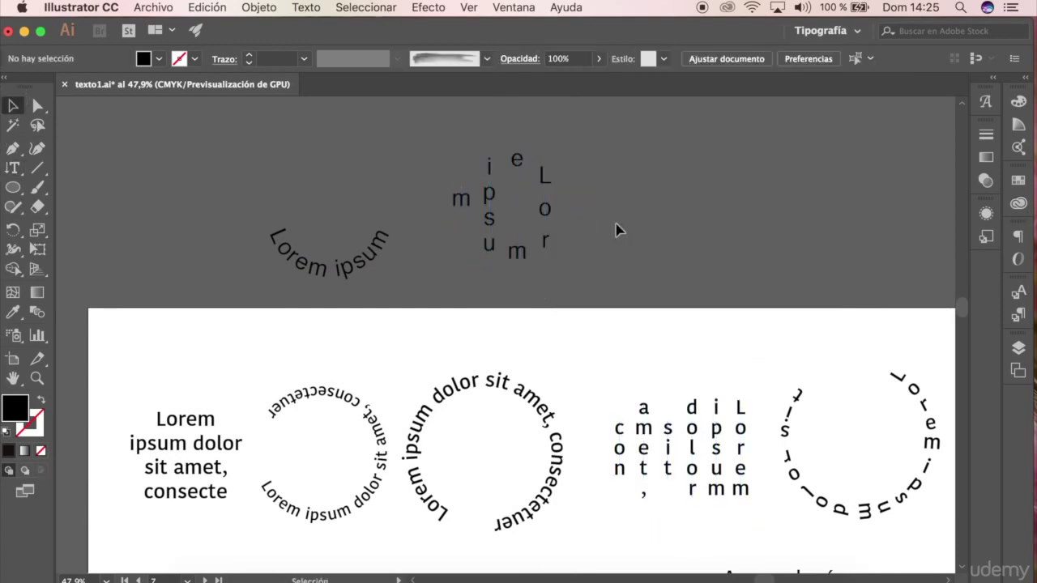
Set the vertical circle text to 44 pt in the Character panel.
{"action": "left_click", "coordinate": [537, 236]}
{"action": "key", "text": "super+t"}
{"action": "left_click", "coordinate": [798, 198]}
{"action": "left_click", "coordinate": [813, 356]}
{"action": "key", "text": "shift+Up"}
{"action": "key", "text": "shift+Up"}
{"action": "key", "text": "shift+Up"}
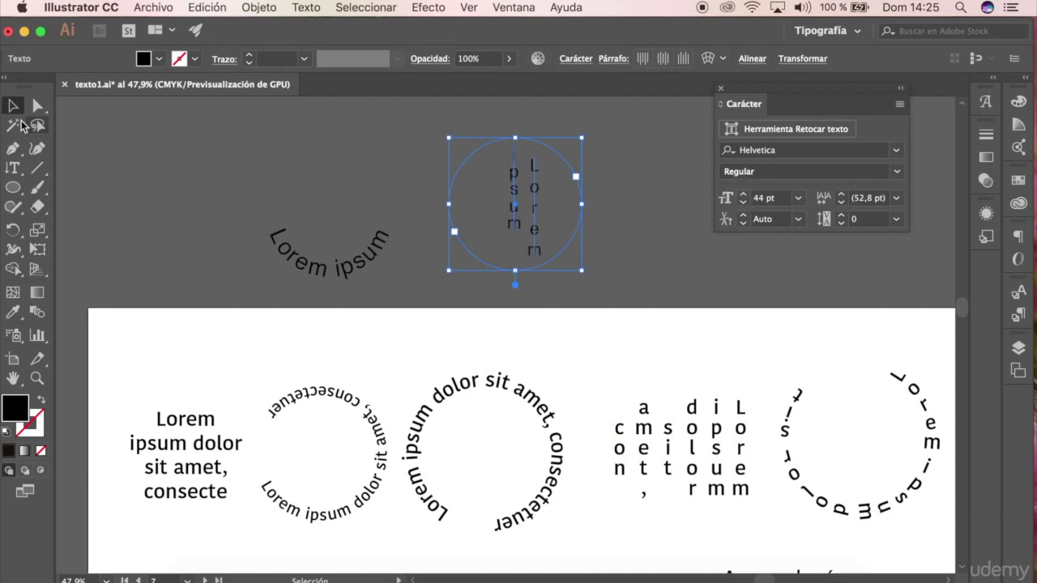
Refill the whole circle with vertical placeholder text and select it.
{"action": "left_click", "coordinate": [13, 168]}
{"action": "left_click", "coordinate": [539, 253]}
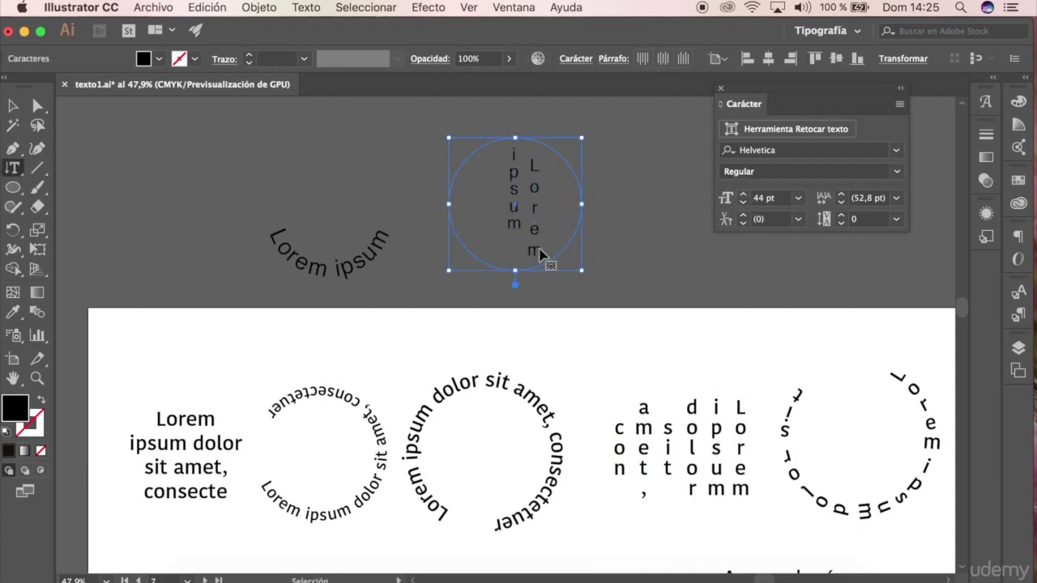
{"action": "left_click", "coordinate": [13, 105]}
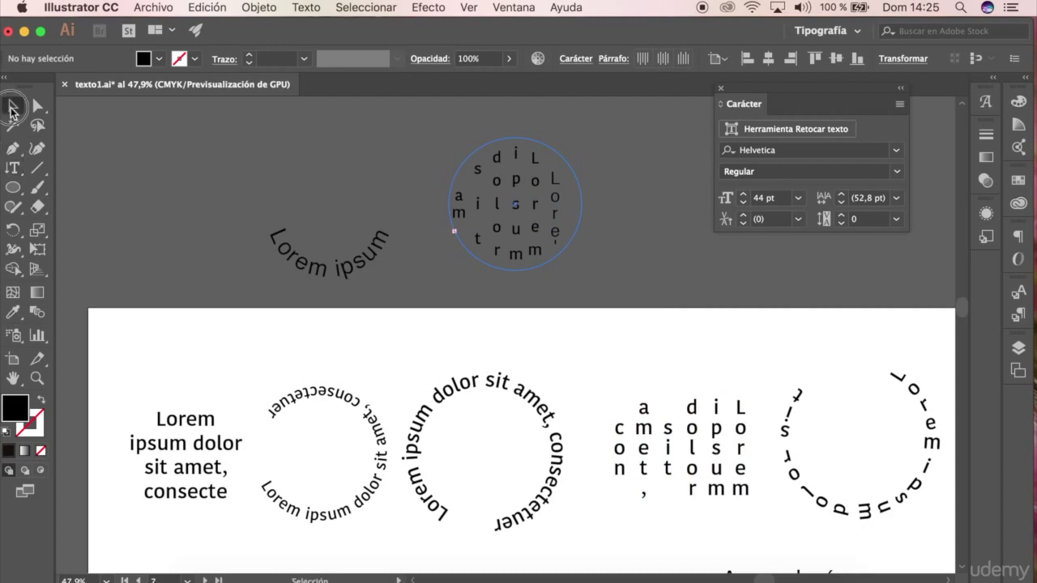
{"action": "left_click", "coordinate": [683, 59]}
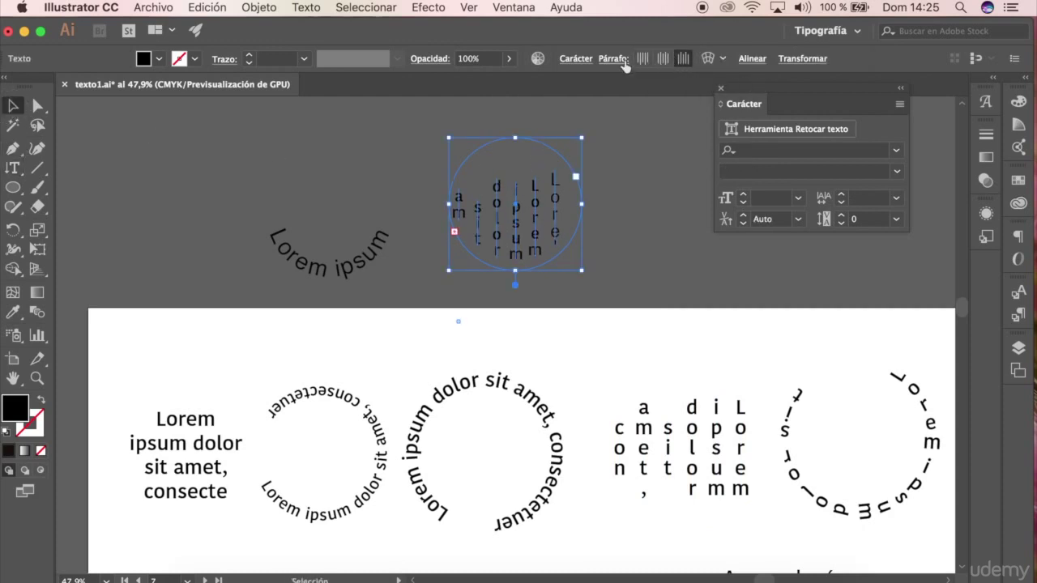
Apply a justify alignment under Párrafo to the vertical circle text, then deselect it.
{"action": "left_click", "coordinate": [613, 59]}
{"action": "left_click", "coordinate": [509, 87]}
{"action": "left_click", "coordinate": [537, 88]}
{"action": "left_click", "coordinate": [564, 87]}
{"action": "left_click", "coordinate": [671, 145]}
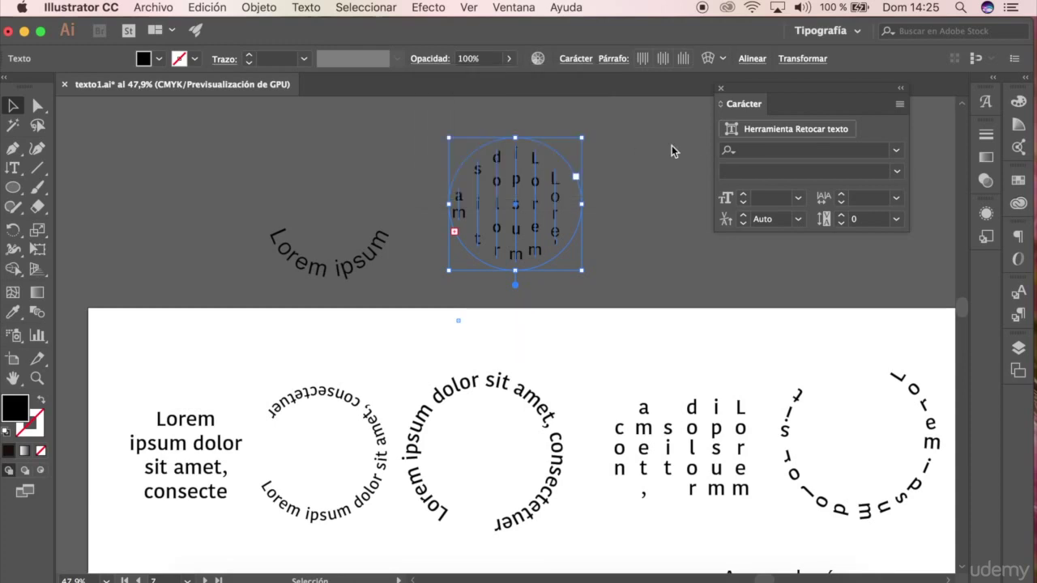
{"action": "left_click", "coordinate": [672, 145]}
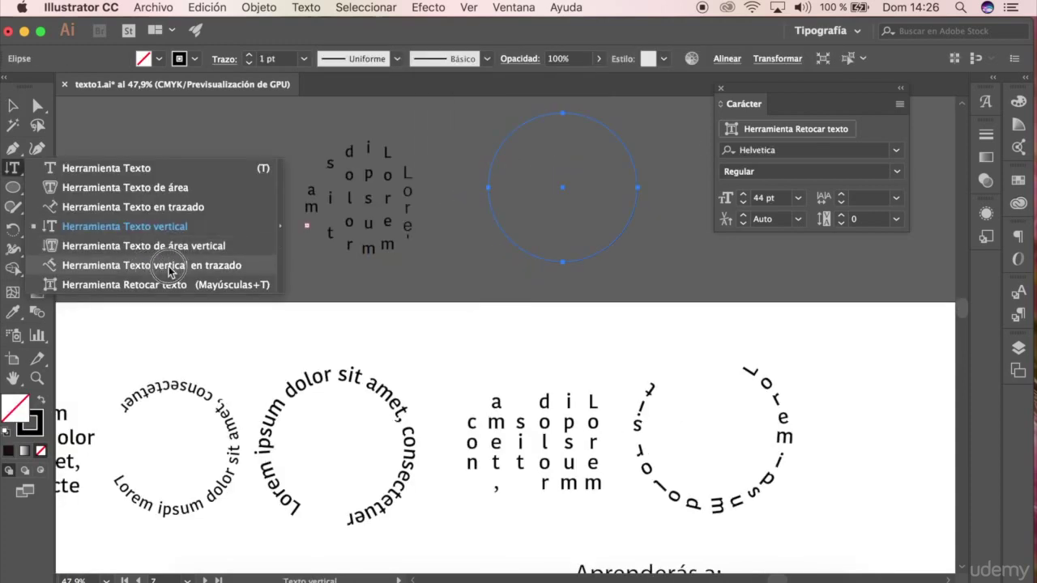
Run vertical Lorem ipsum along the third circle's outline, then deselect it.
{"action": "left_click", "coordinate": [230, 265]}
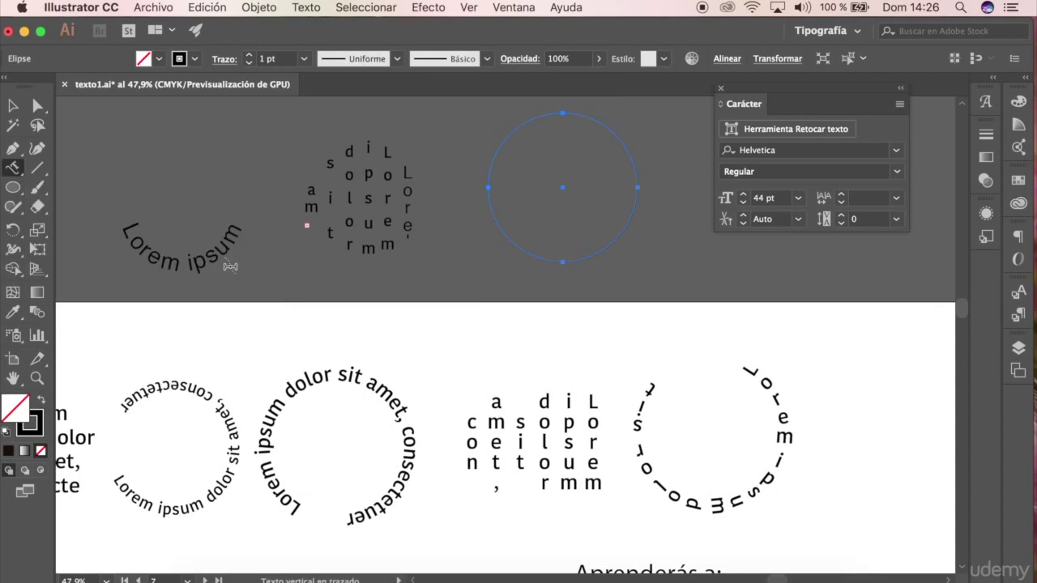
{"action": "left_click", "coordinate": [518, 126]}
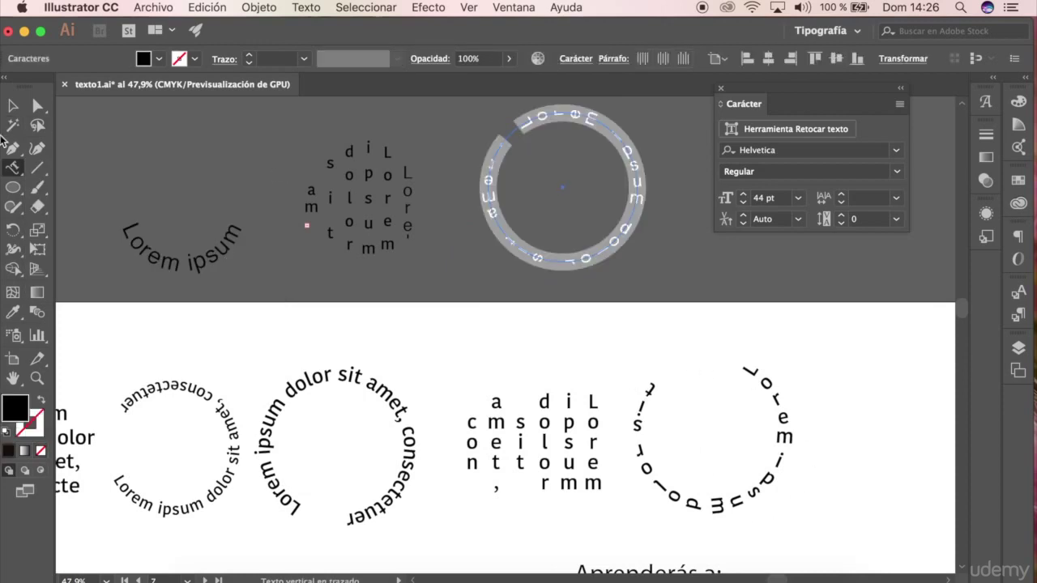
{"action": "left_click", "coordinate": [12, 106]}
{"action": "left_click", "coordinate": [661, 274]}
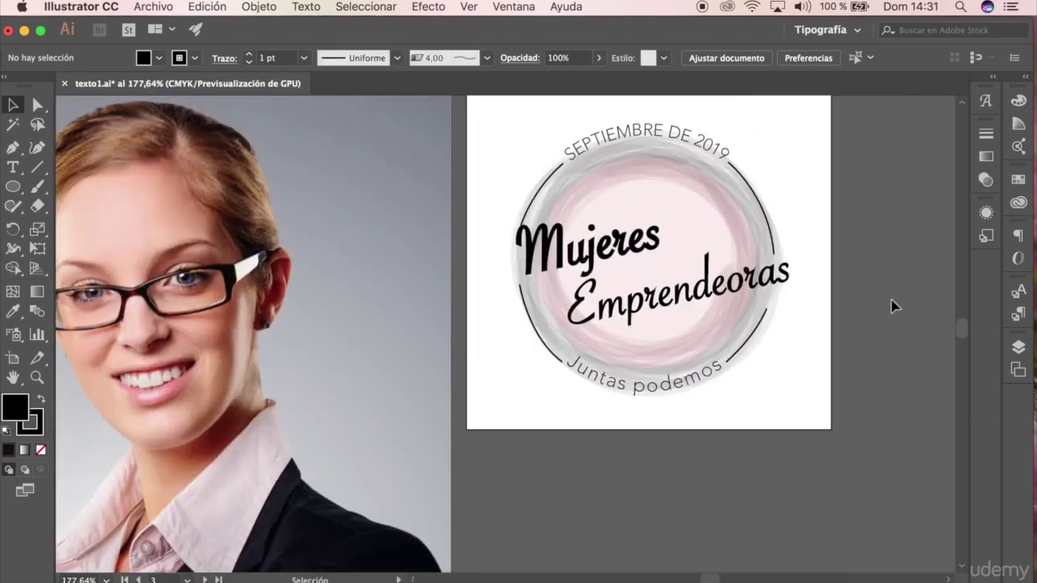
Browse the installed fonts under Texto > Fuente and close the list without choosing one.
{"action": "scroll", "coordinate": [891, 306], "scroll_direction": "up", "scroll_amount": 5}
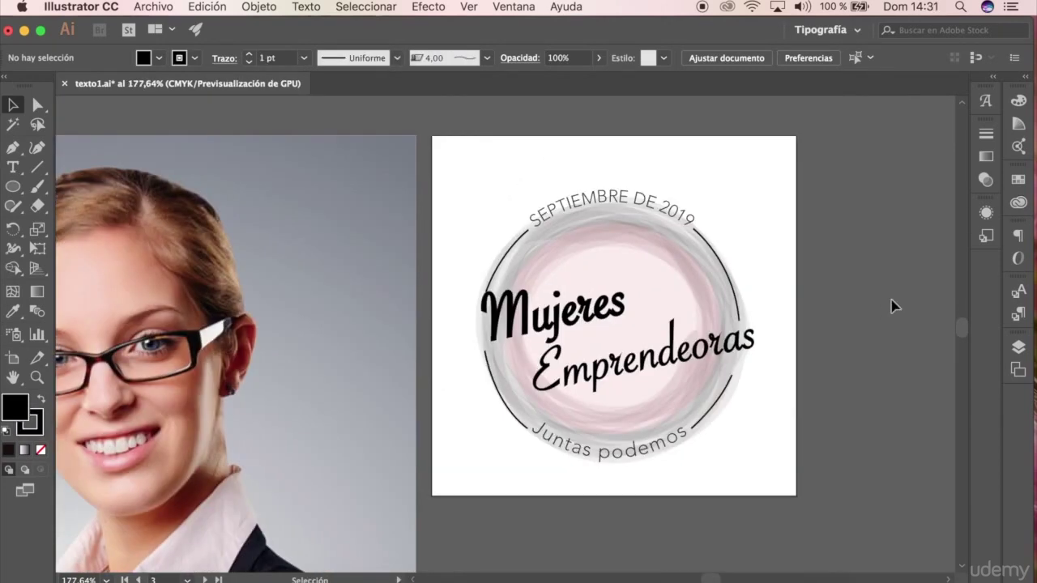
{"action": "left_click", "coordinate": [314, 9]}
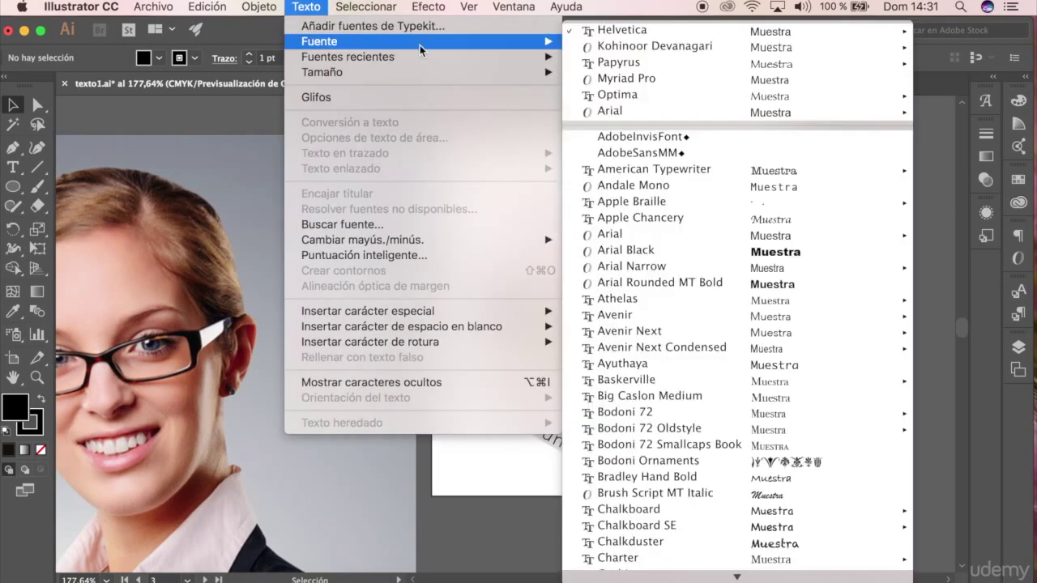
{"action": "mouse_move", "coordinate": [319, 42]}
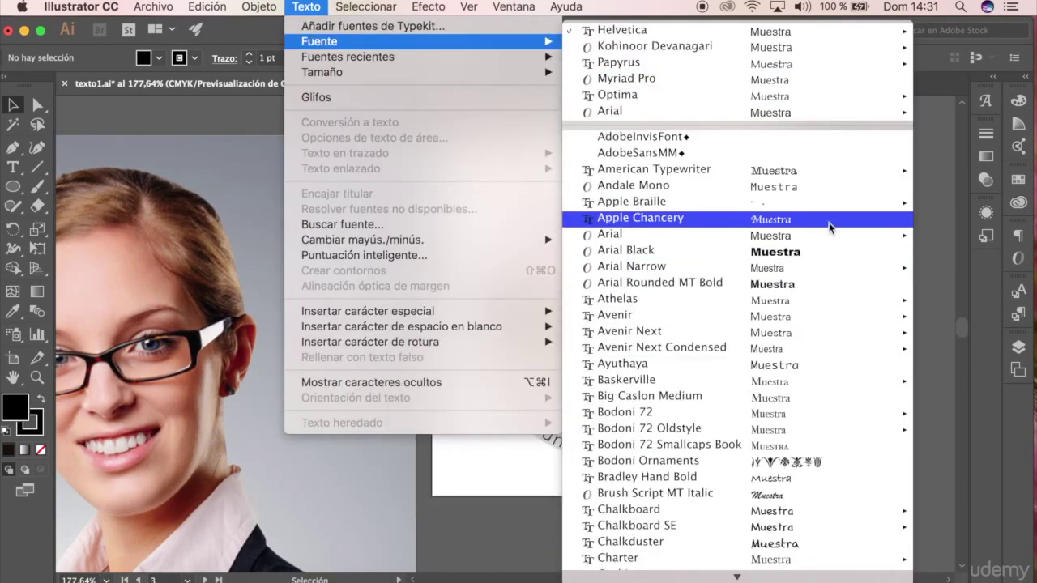
{"action": "left_click", "coordinate": [925, 182]}
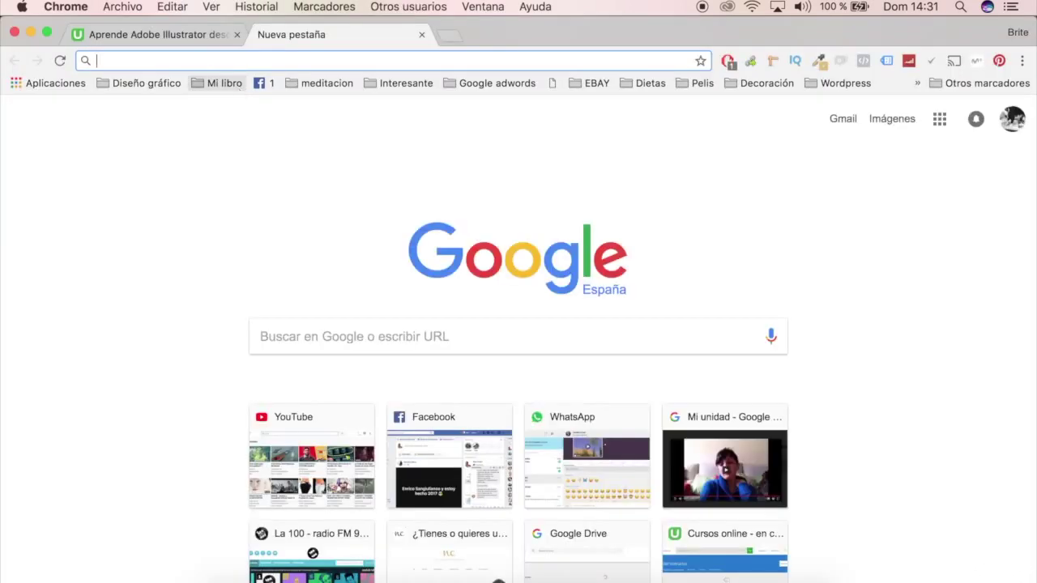
Search for 'google fonts' in Chrome and open the Google Fonts website.
{"action": "type", "text": "da"}
{"action": "key", "text": "BackSpace"}
{"action": "key", "text": "BackSpace"}
{"action": "key", "text": "BackSpace"}
{"action": "type", "text": "google fonts"}
{"action": "key", "text": "Return"}
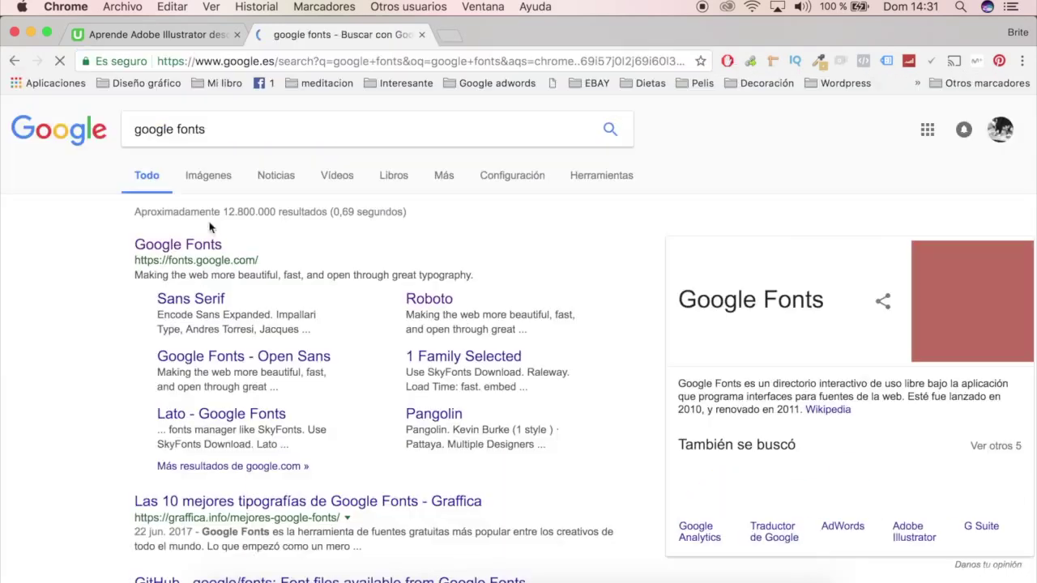
{"action": "left_click", "coordinate": [181, 244]}
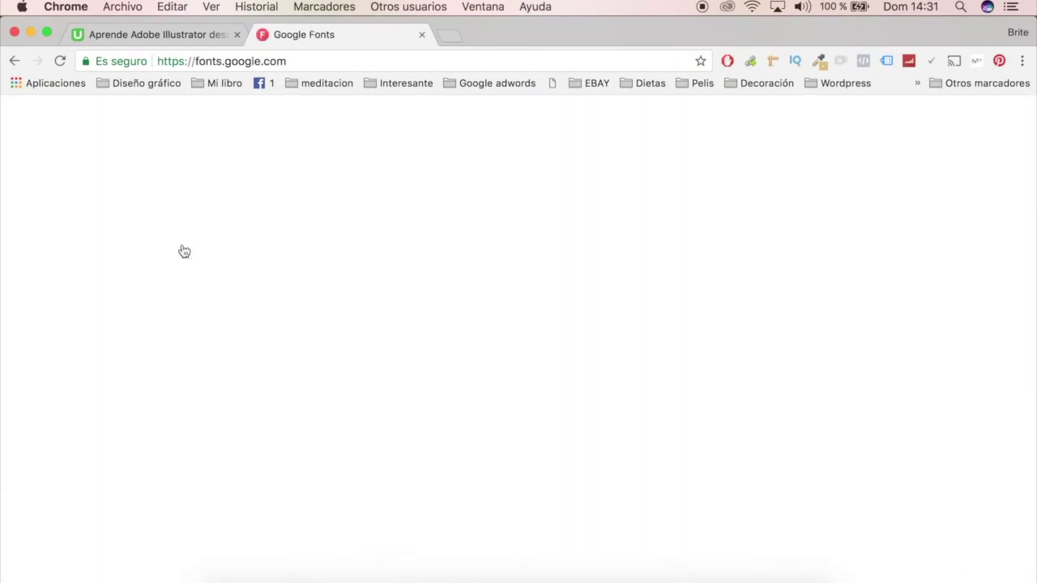
Download the Modak font family, install Modak-Regular.ttf, and return to Illustrator.
{"action": "scroll", "coordinate": [581, 322], "scroll_direction": "down", "scroll_amount": 3}
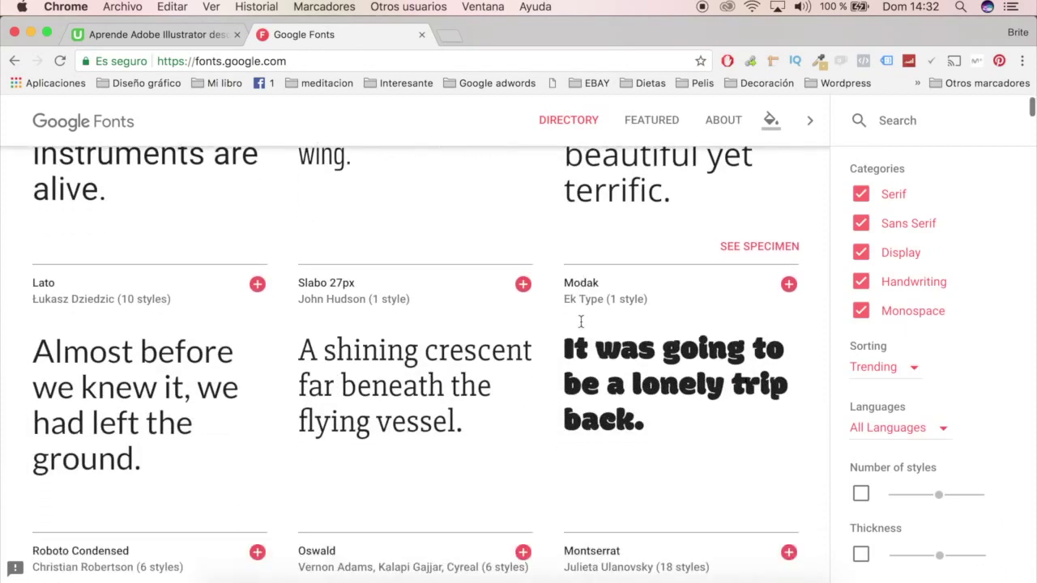
{"action": "left_click", "coordinate": [581, 264]}
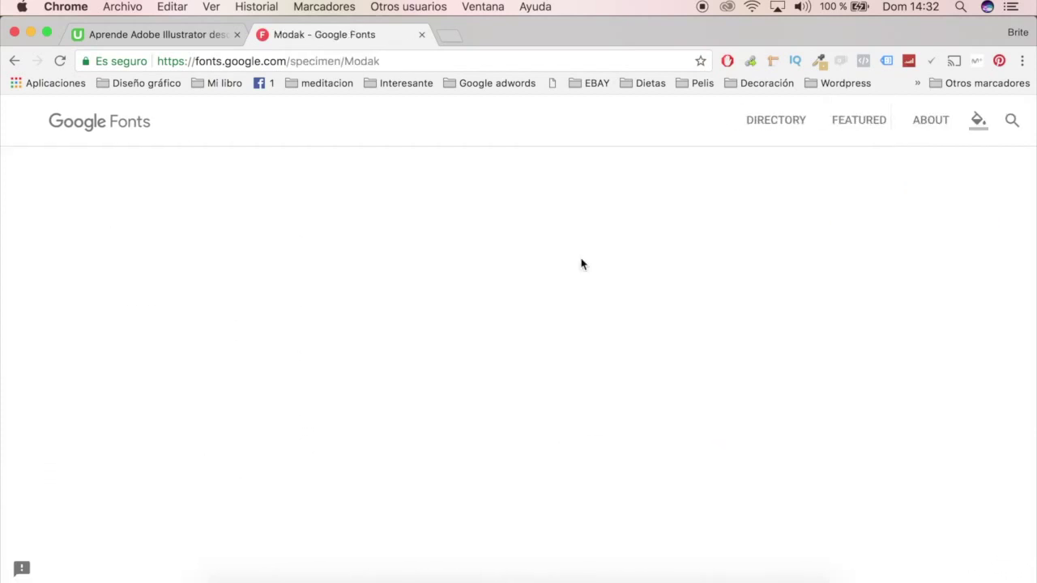
{"action": "left_click", "coordinate": [932, 217]}
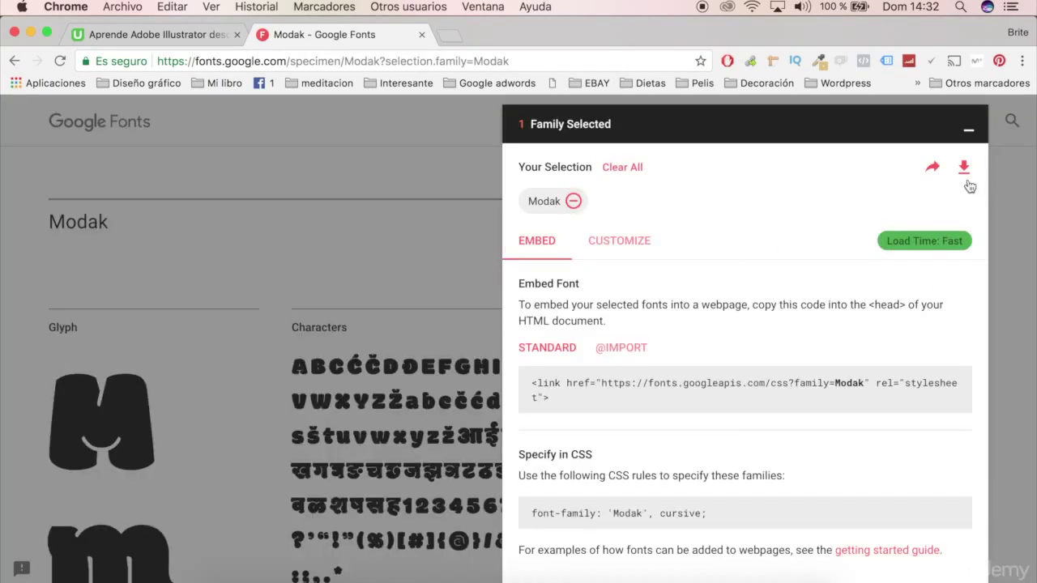
{"action": "left_click", "coordinate": [964, 170]}
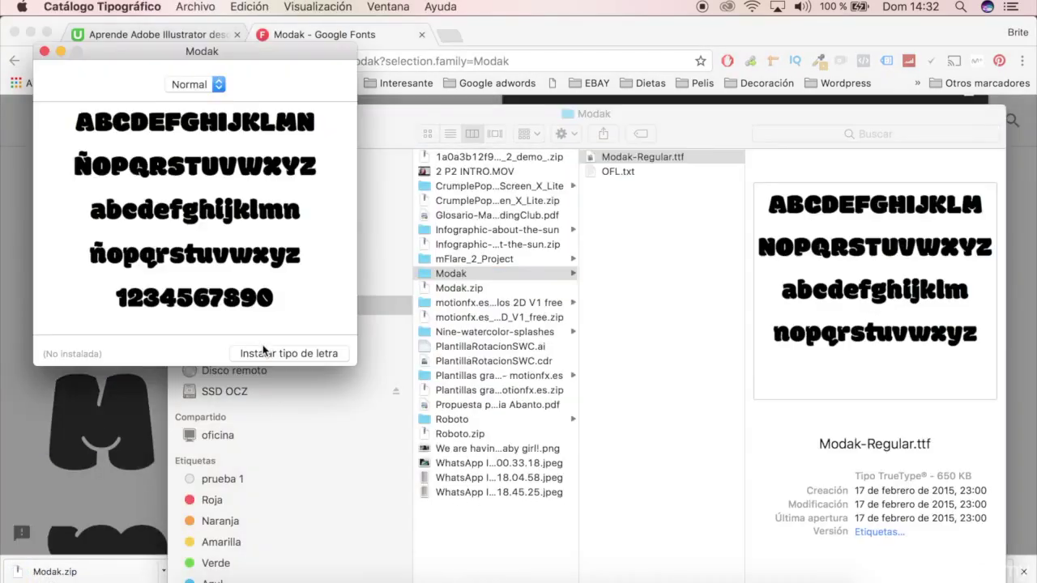
{"action": "left_click", "coordinate": [270, 357]}
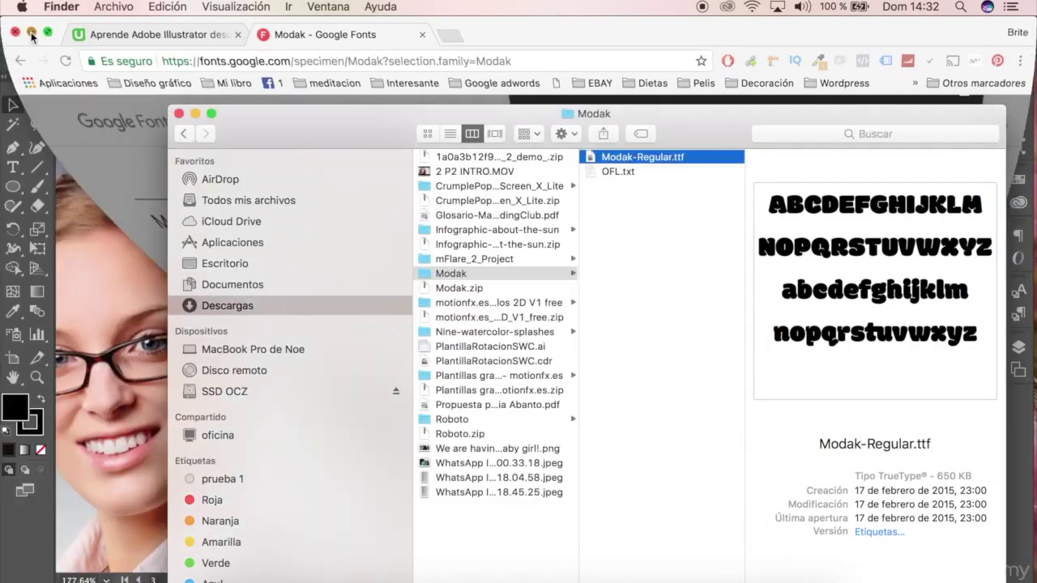
{"action": "left_click", "coordinate": [194, 115]}
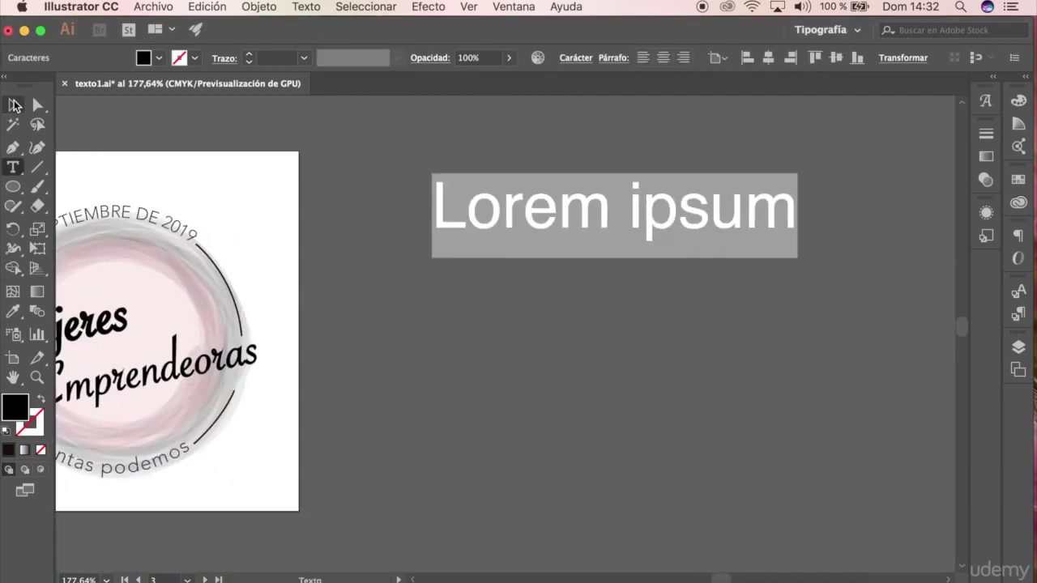
Set the Lorem ipsum text in the Modak font via the Carácter panel.
{"action": "left_click", "coordinate": [14, 105]}
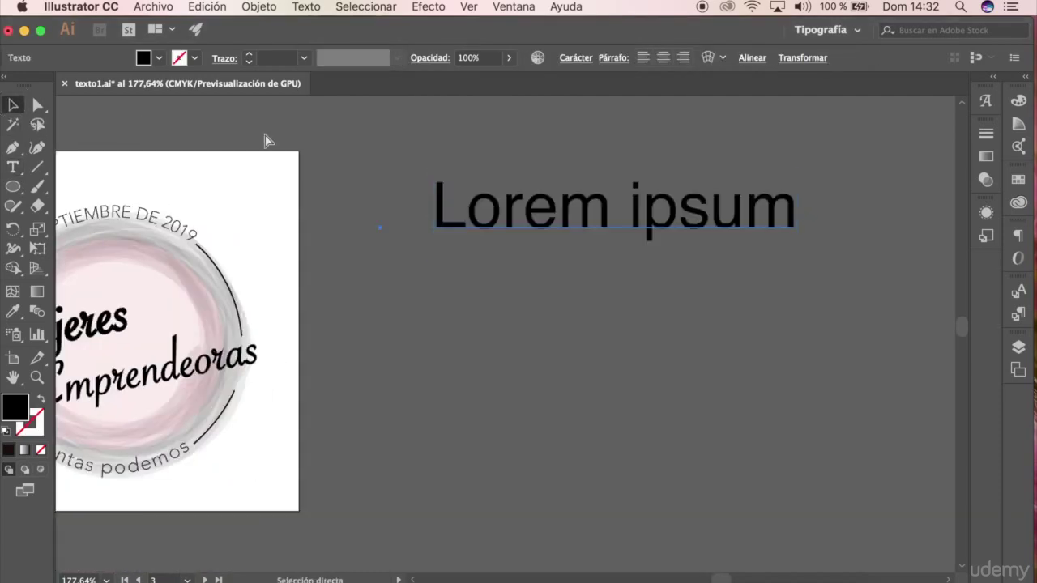
{"action": "key", "text": "ctrl+t"}
{"action": "left_click", "coordinate": [843, 147]}
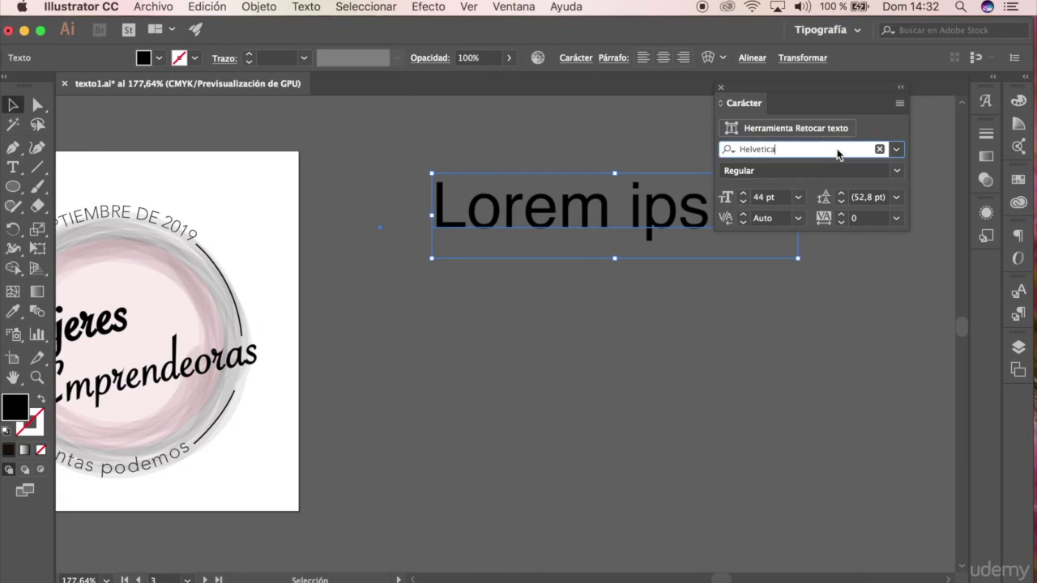
{"action": "key", "text": "BackSpace"}
{"action": "key", "text": "BackSpace"}
{"action": "key", "text": "BackSpace"}
{"action": "key", "text": "BackSpace"}
{"action": "key", "text": "BackSpace"}
{"action": "key", "text": "BackSpace"}
{"action": "key", "text": "BackSpace"}
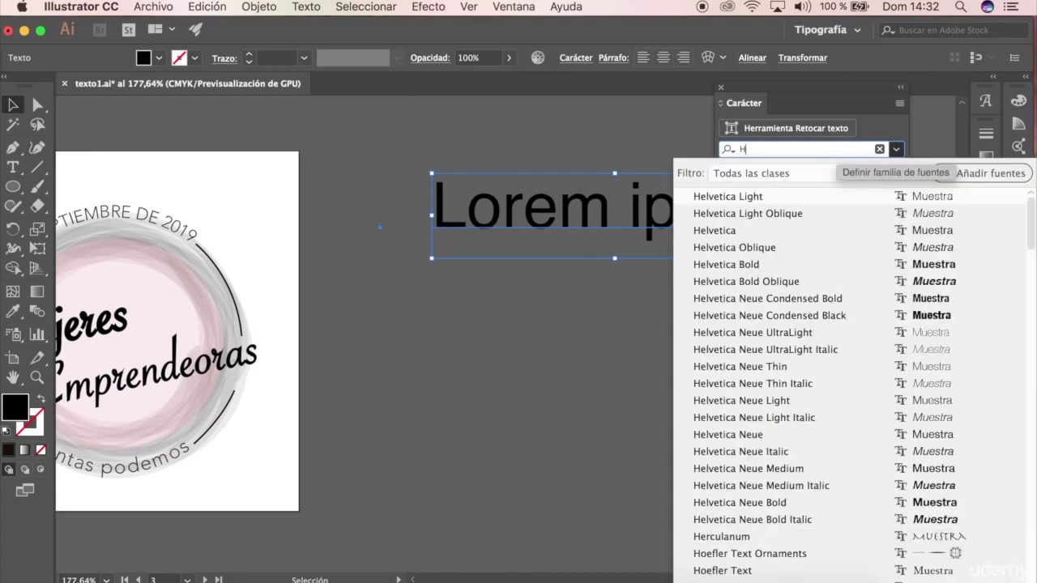
{"action": "key", "text": "BackSpace"}
{"action": "type", "text": "mo"}
{"action": "left_click", "coordinate": [830, 194]}
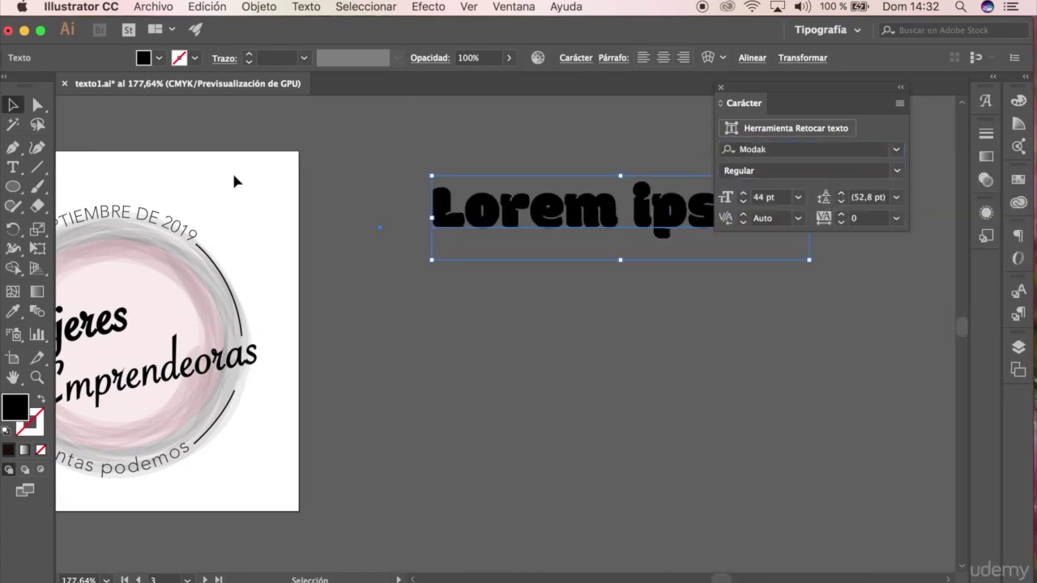
Reselect the Modak Lorem ipsum text box and bring up the Capas panel.
{"action": "left_click", "coordinate": [721, 91]}
{"action": "left_click", "coordinate": [655, 132]}
{"action": "key", "text": "ctrl+z"}
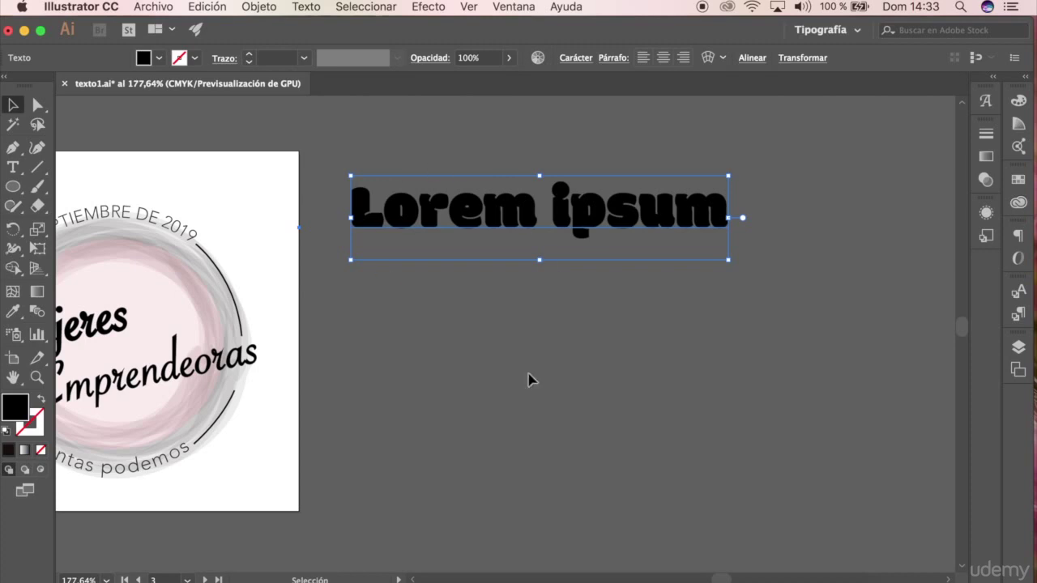
{"action": "left_click", "coordinate": [523, 294]}
{"action": "left_click_drag", "start_coordinate": [727, 252], "coordinate": [375, 155]}
{"action": "left_click", "coordinate": [1020, 349]}
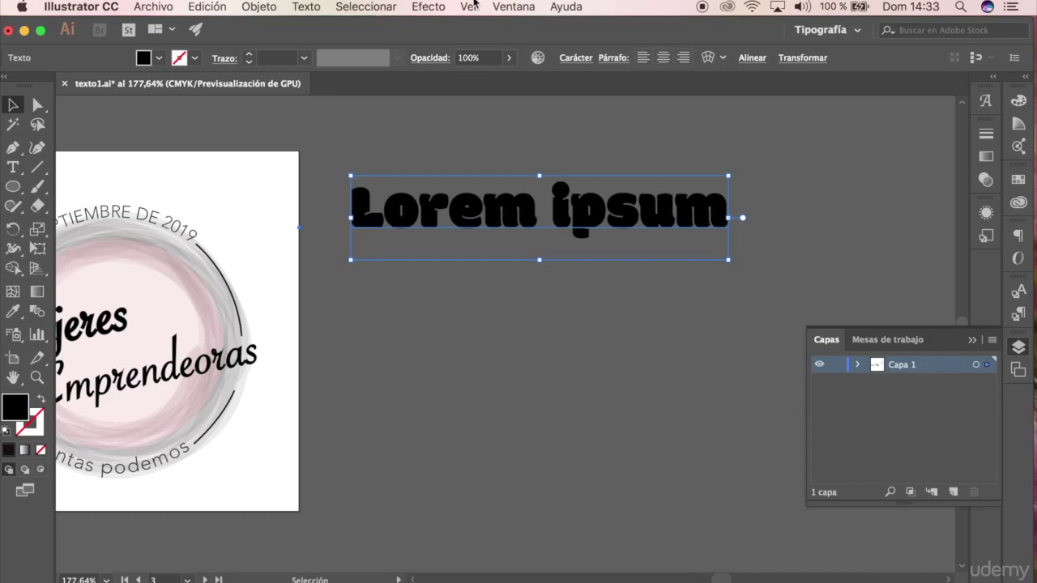
Convert the Modak Lorem ipsum text to outlines with Texto > Crear contornos.
{"action": "left_click", "coordinate": [304, 7]}
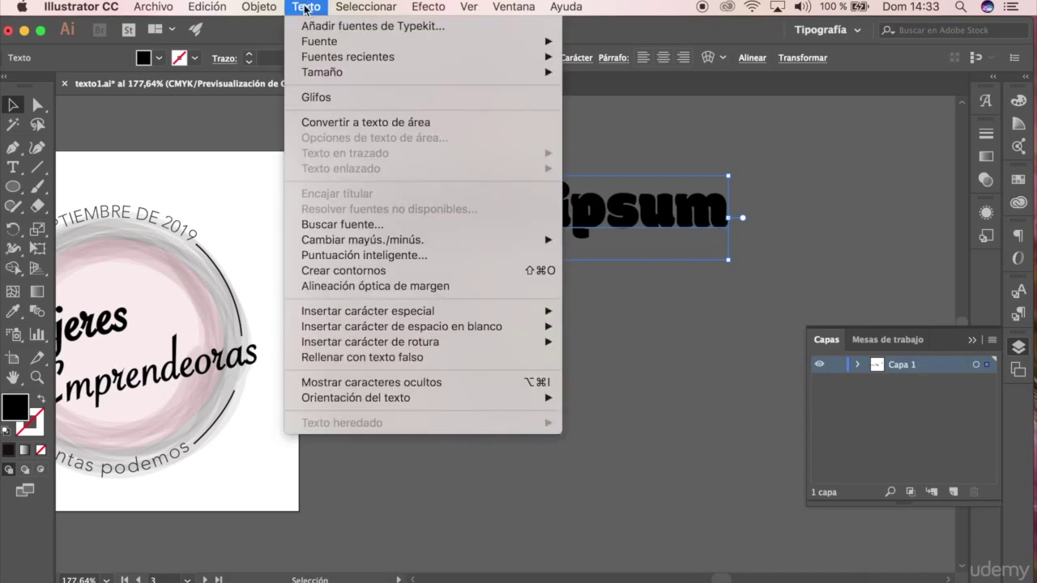
{"action": "left_click", "coordinate": [396, 276]}
{"action": "scroll", "coordinate": [411, 282], "scroll_direction": "up", "scroll_amount": 1}
{"action": "scroll", "coordinate": [411, 282], "scroll_direction": "up", "scroll_amount": 1}
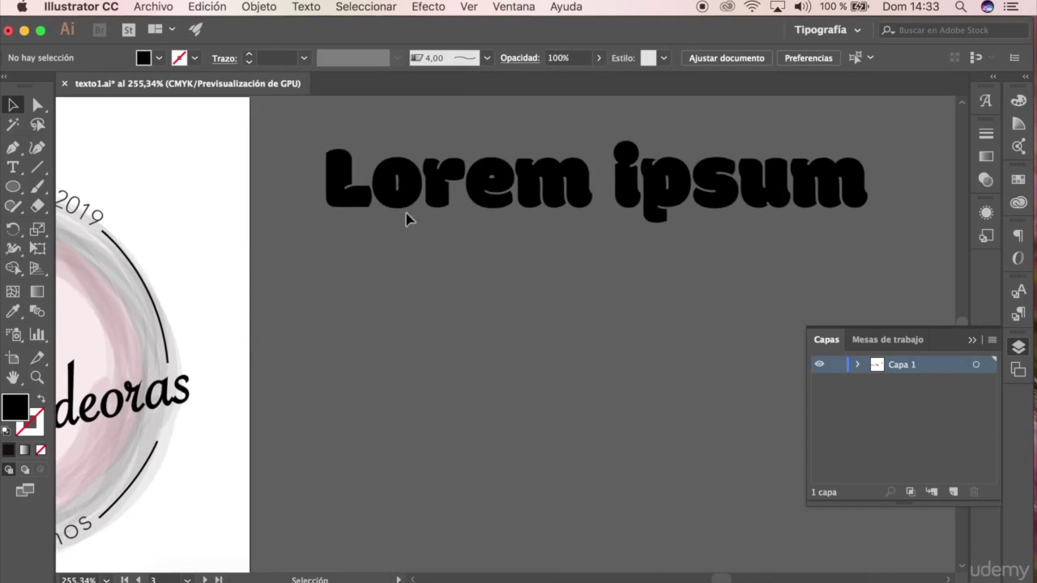
Inspect the outlined letter o in isolation mode, then exit isolation.
{"action": "double_click", "coordinate": [403, 209]}
{"action": "scroll", "coordinate": [403, 208], "scroll_direction": "up", "scroll_amount": 1}
{"action": "scroll", "coordinate": [403, 208], "scroll_direction": "up", "scroll_amount": 1}
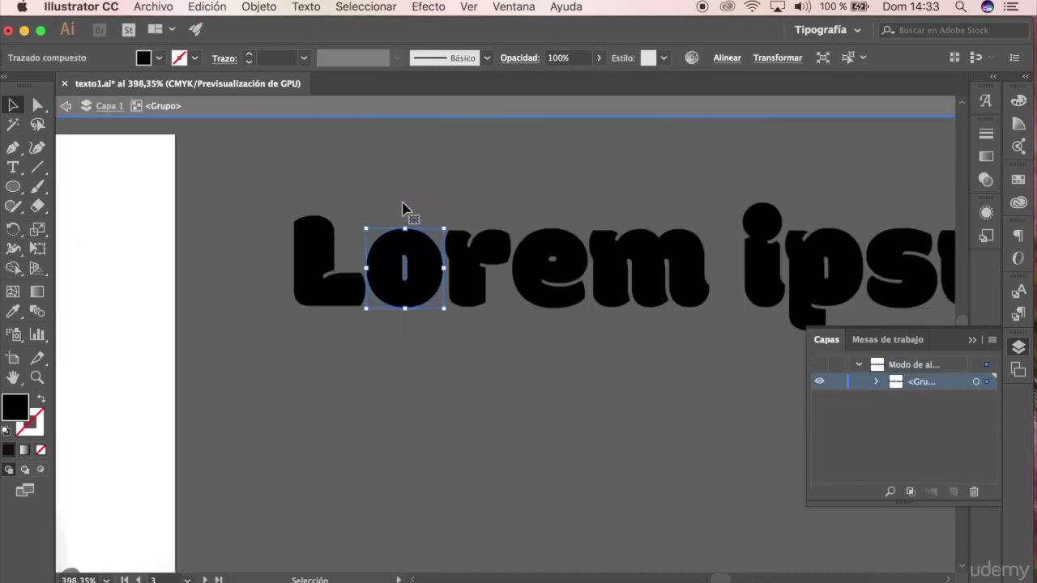
{"action": "scroll", "coordinate": [400, 205], "scroll_direction": "right", "scroll_amount": 1}
{"action": "scroll", "coordinate": [400, 205], "scroll_direction": "right", "scroll_amount": 3}
{"action": "double_click", "coordinate": [397, 204]}
{"action": "scroll", "coordinate": [373, 170], "scroll_direction": "down", "scroll_amount": 3}
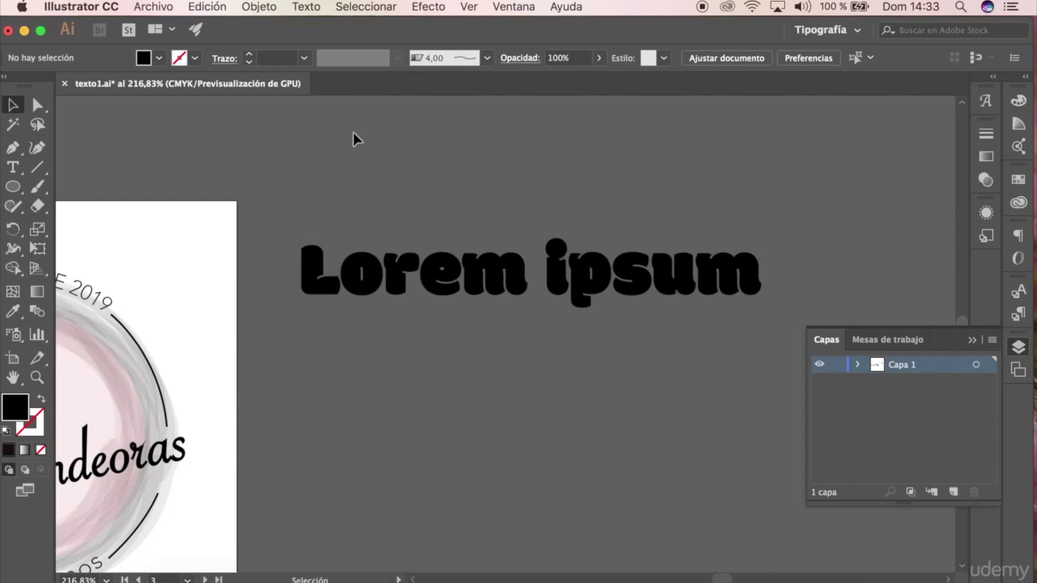
Reselect the outlined group, confirm it no longer edits as text, and deselect it.
{"action": "left_click_drag", "start_coordinate": [430, 277], "coordinate": [800, 334]}
{"action": "scroll", "coordinate": [648, 392], "scroll_direction": "down", "scroll_amount": 4}
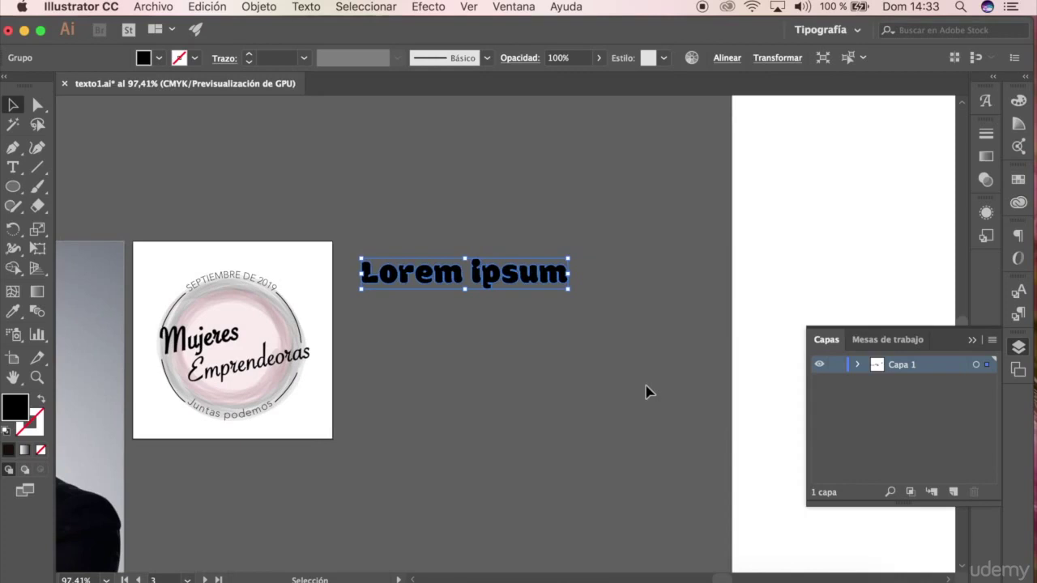
{"action": "left_click", "coordinate": [466, 424]}
{"action": "left_click", "coordinate": [421, 273]}
{"action": "scroll", "coordinate": [385, 221], "scroll_direction": "up", "scroll_amount": 2}
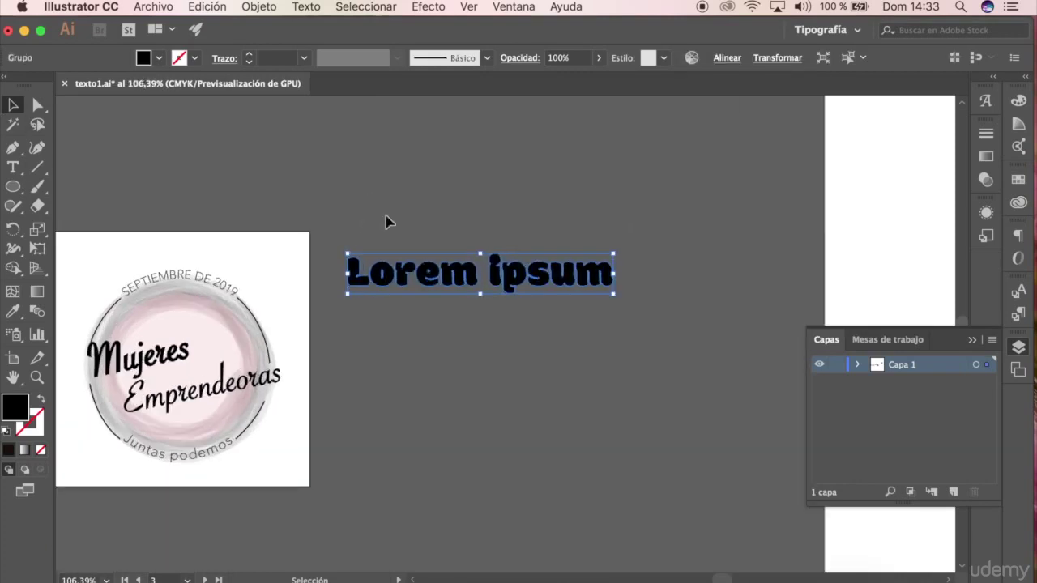
{"action": "left_click", "coordinate": [12, 167]}
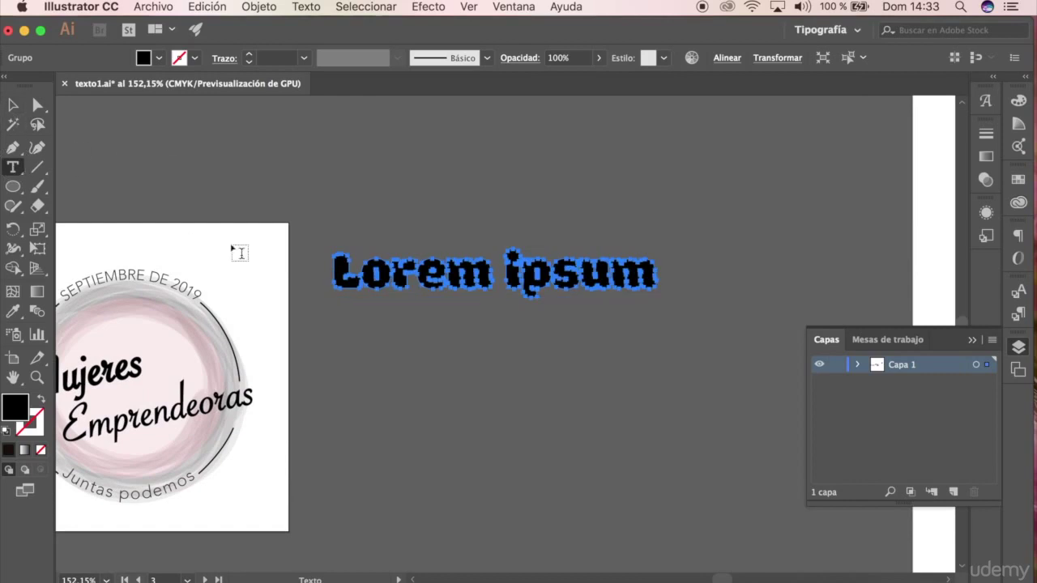
{"action": "scroll", "coordinate": [354, 297], "scroll_direction": "up", "scroll_amount": 1}
{"action": "scroll", "coordinate": [354, 296], "scroll_direction": "up", "scroll_amount": 1}
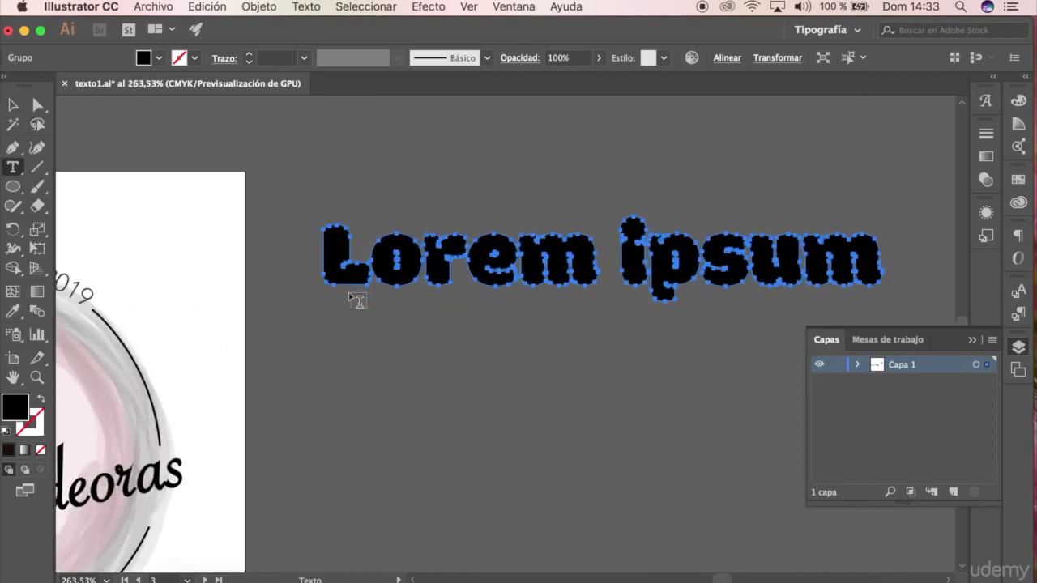
{"action": "left_click", "coordinate": [13, 105]}
{"action": "left_click", "coordinate": [240, 139]}
Zoom out over the flyer, calendar and logo artboards, collapsing the Capas panel.
{"action": "scroll", "coordinate": [240, 139], "scroll_direction": "down", "scroll_amount": 1}
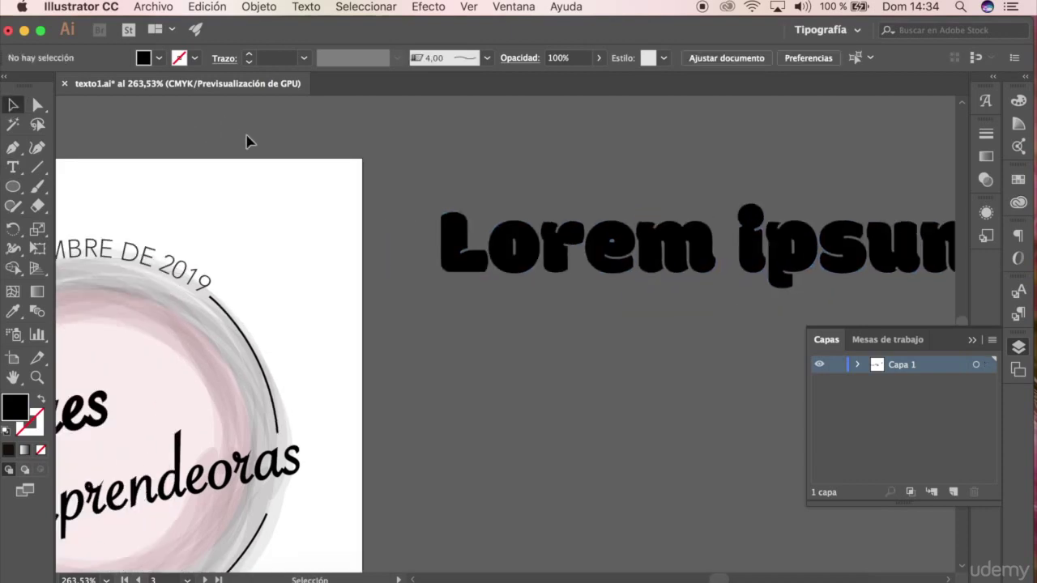
{"action": "scroll", "coordinate": [243, 140], "scroll_direction": "down", "scroll_amount": 1}
{"action": "scroll", "coordinate": [247, 141], "scroll_direction": "down", "scroll_amount": 1}
{"action": "scroll", "coordinate": [503, 424], "scroll_direction": "down", "scroll_amount": 5}
{"action": "scroll", "coordinate": [275, 511], "scroll_direction": "left", "scroll_amount": 2}
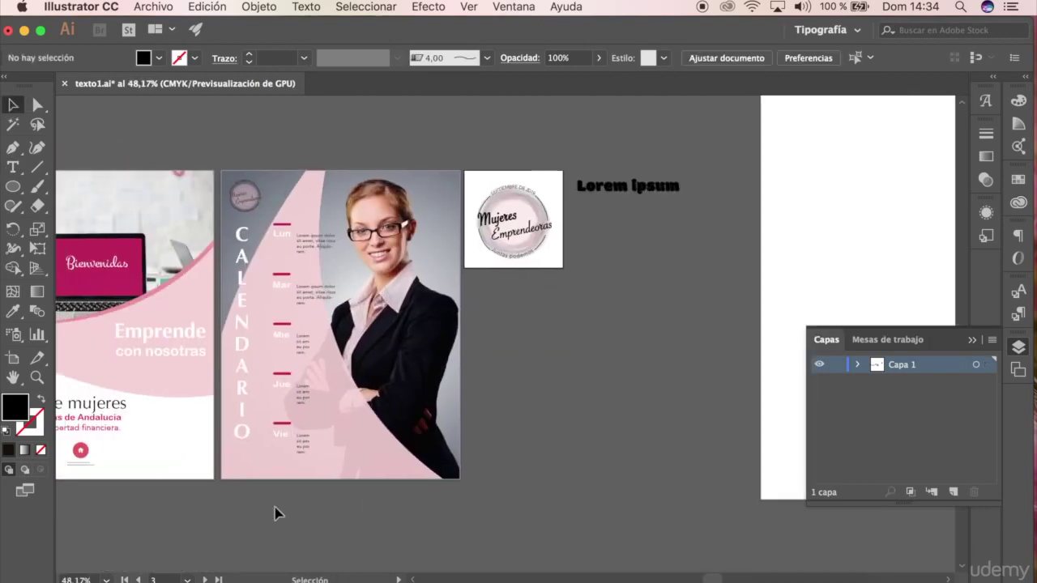
{"action": "scroll", "coordinate": [275, 511], "scroll_direction": "left", "scroll_amount": 5}
{"action": "scroll", "coordinate": [142, 209], "scroll_direction": "left", "scroll_amount": 3}
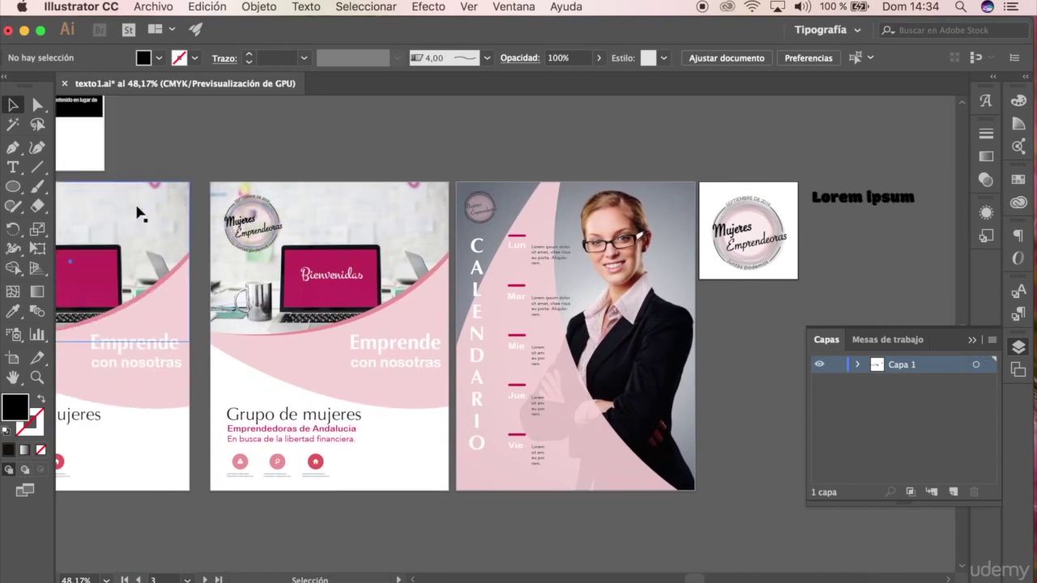
{"action": "scroll", "coordinate": [139, 214], "scroll_direction": "left", "scroll_amount": 4}
{"action": "scroll", "coordinate": [369, 156], "scroll_direction": "right", "scroll_amount": 3}
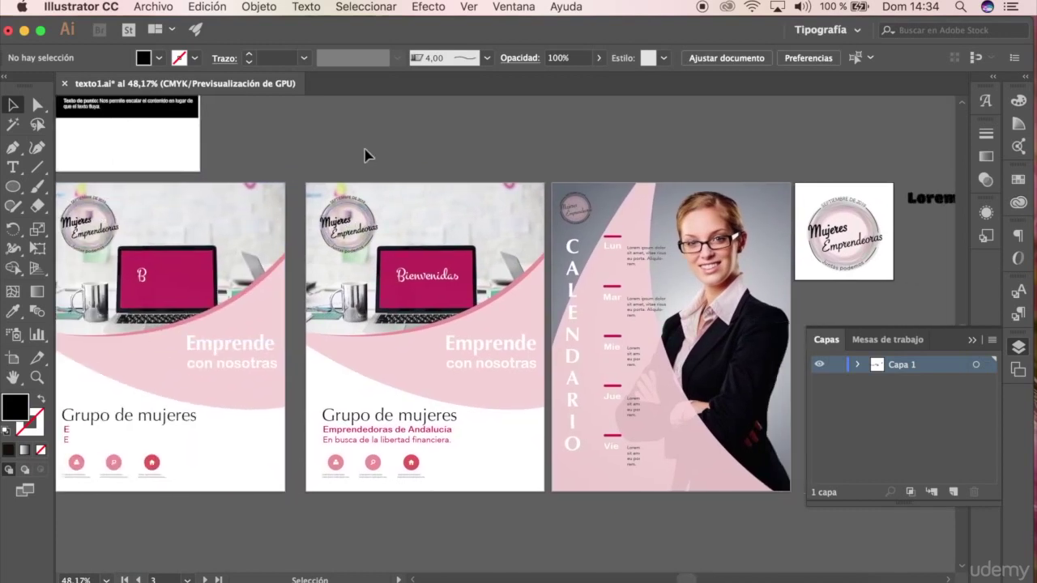
{"action": "left_click", "coordinate": [971, 340]}
{"action": "scroll", "coordinate": [901, 358], "scroll_direction": "right", "scroll_amount": 3}
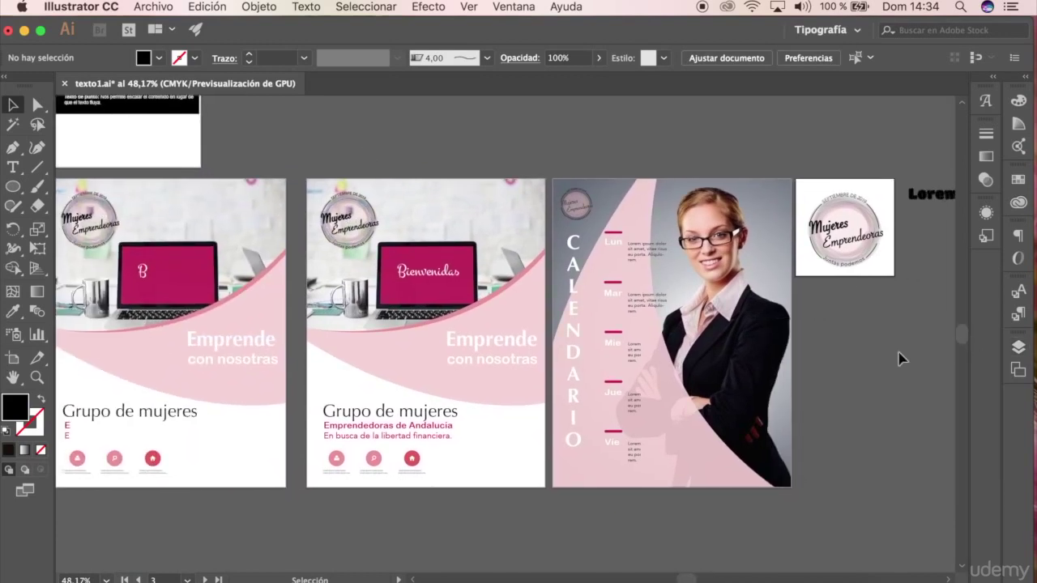